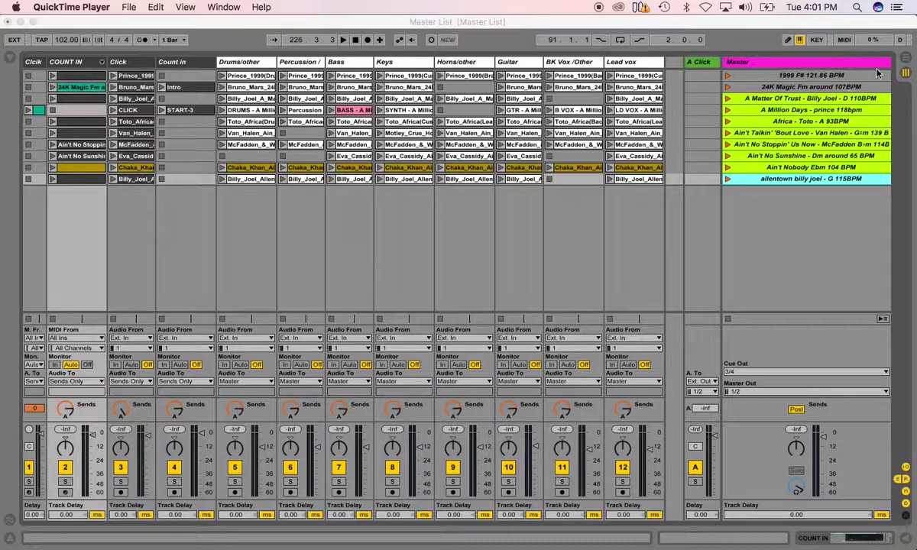
# Show the Arrangement view of the set and return to the Session view.
pyautogui.click(906, 61)
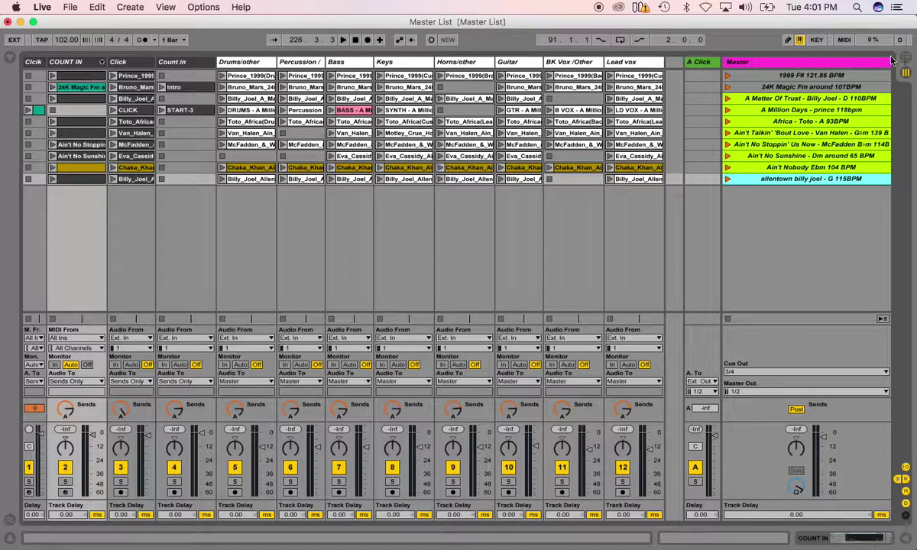
pyautogui.click(906, 62)
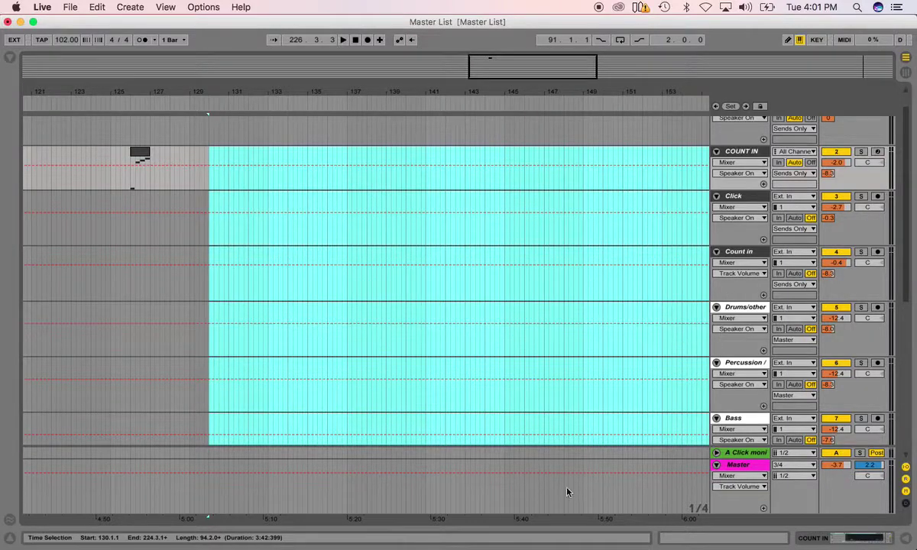
pyautogui.click(908, 73)
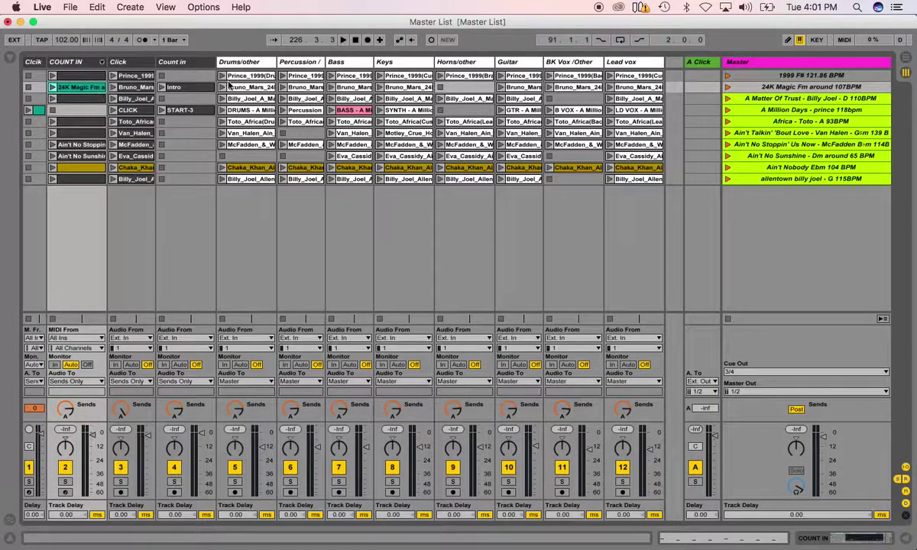
# Launch the 24K Magic scene briefly and stop playback.
pyautogui.click(727, 87)
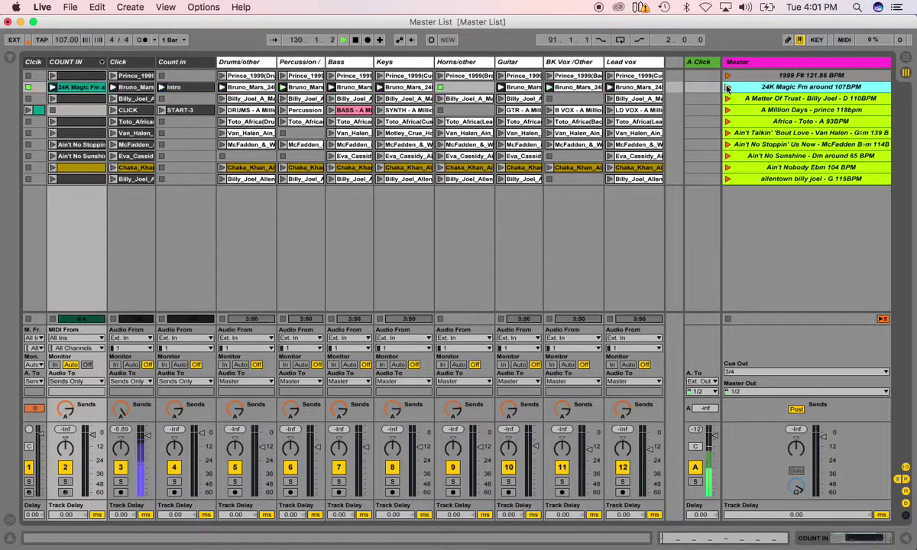
pyautogui.press('space')
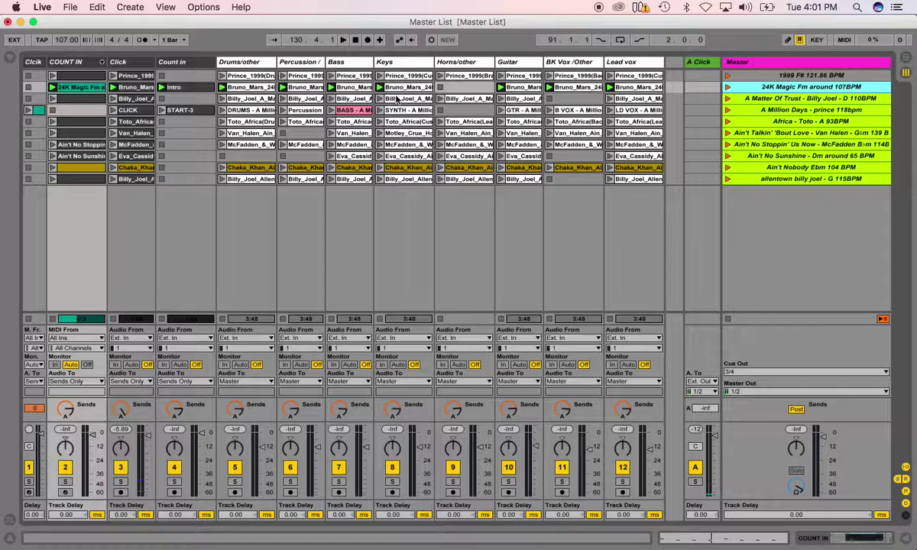
# Place the 24K Magic row of clips, from COUNT IN to Lead vox, into the Arrangement at bar 129 and restore arrangement playback.
pyautogui.click(68, 89)
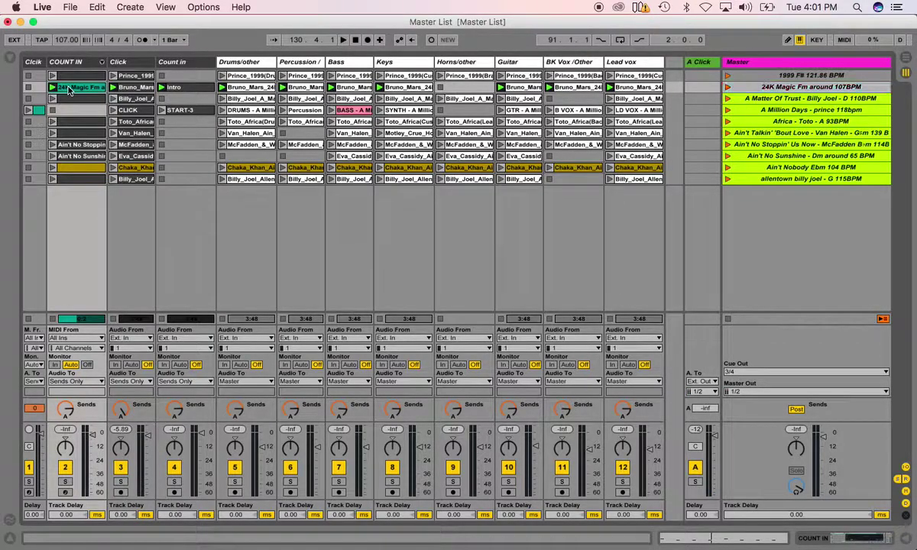
pyautogui.click(632, 89)
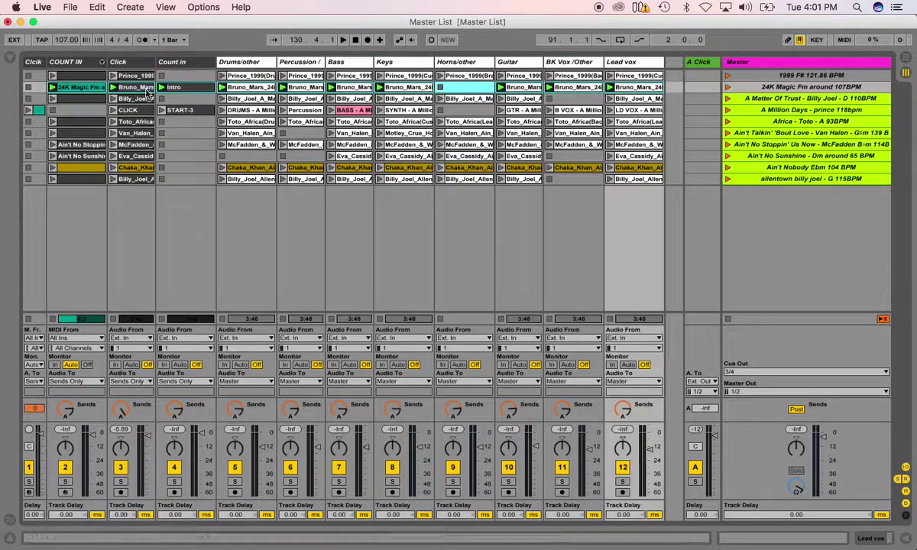
pyautogui.click(87, 90)
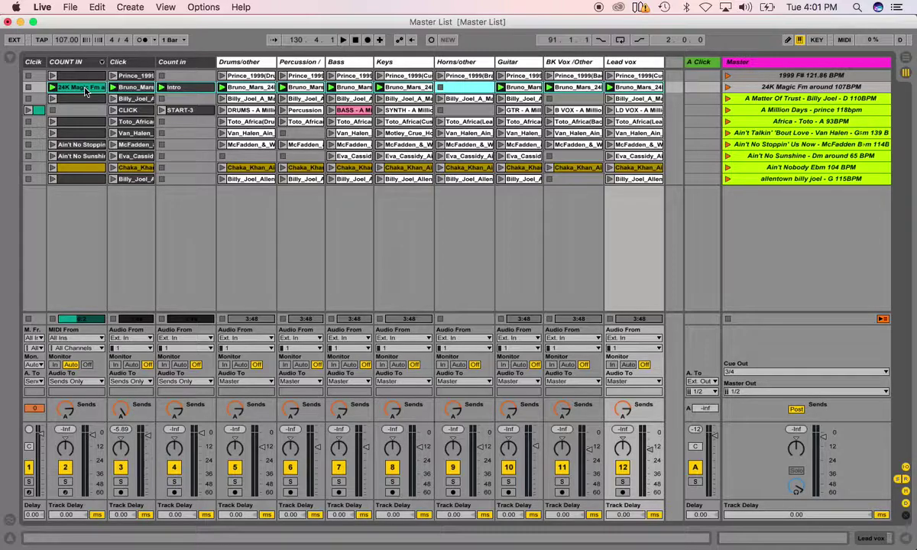
pyautogui.press('Tab')
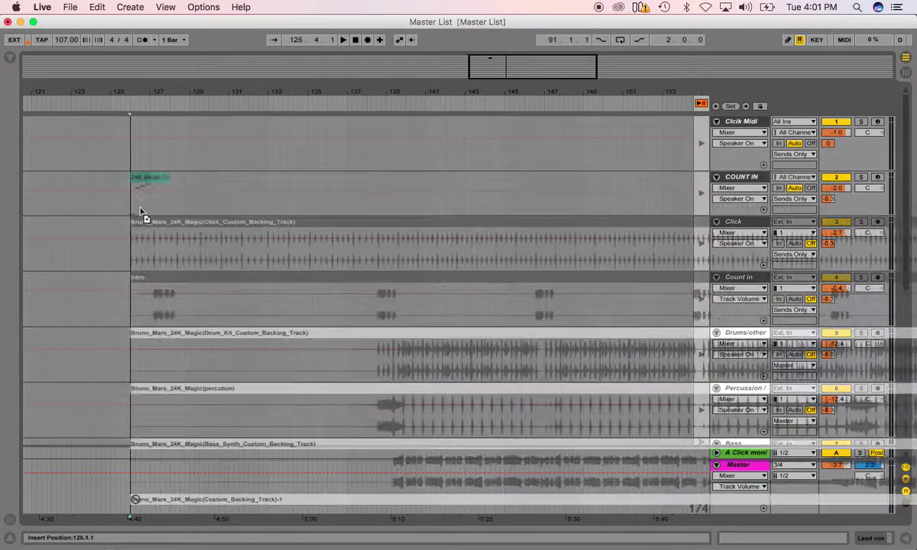
pyautogui.moveTo(165, 215); pyautogui.dragTo(189, 212)
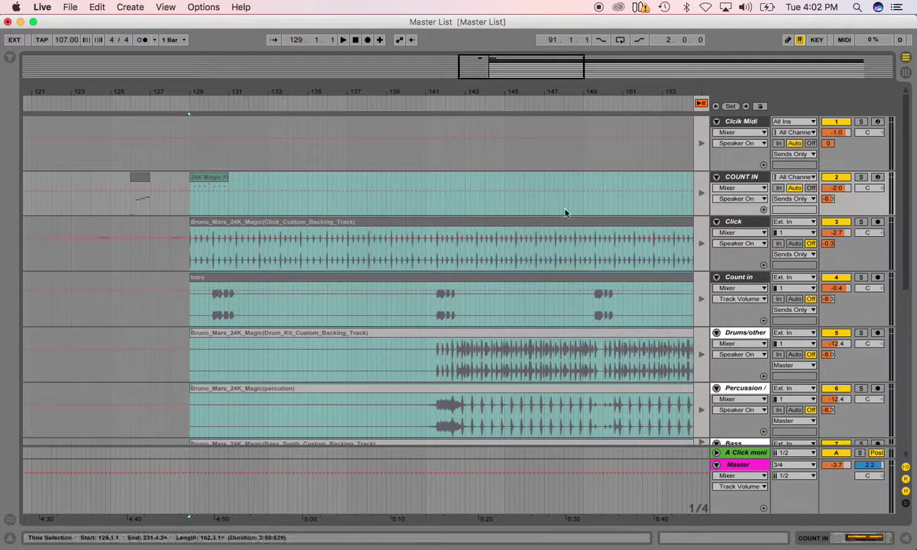
pyautogui.click(702, 105)
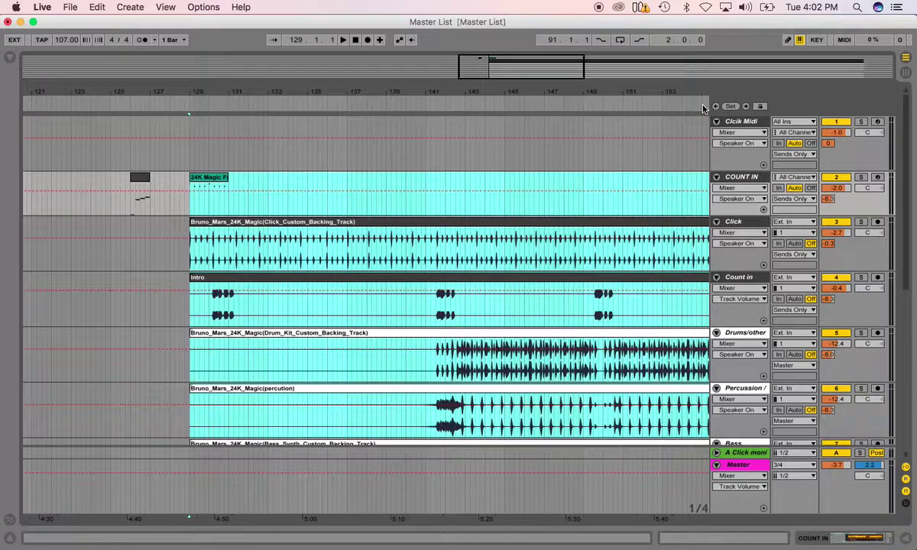
# Automate the Click track's Speaker On parameter to off from bar 142 to bar 145.
pyautogui.moveTo(585, 88); pyautogui.dragTo(438, 82)
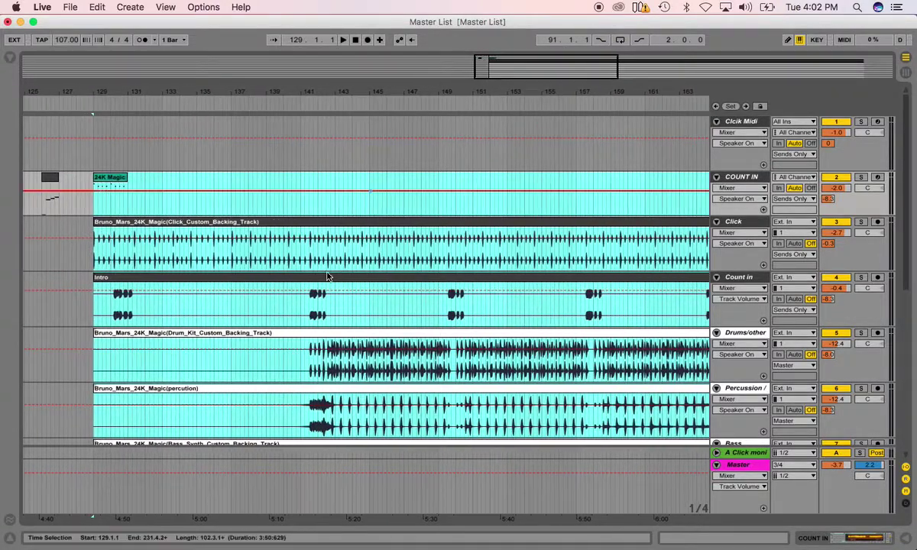
pyautogui.click(297, 260)
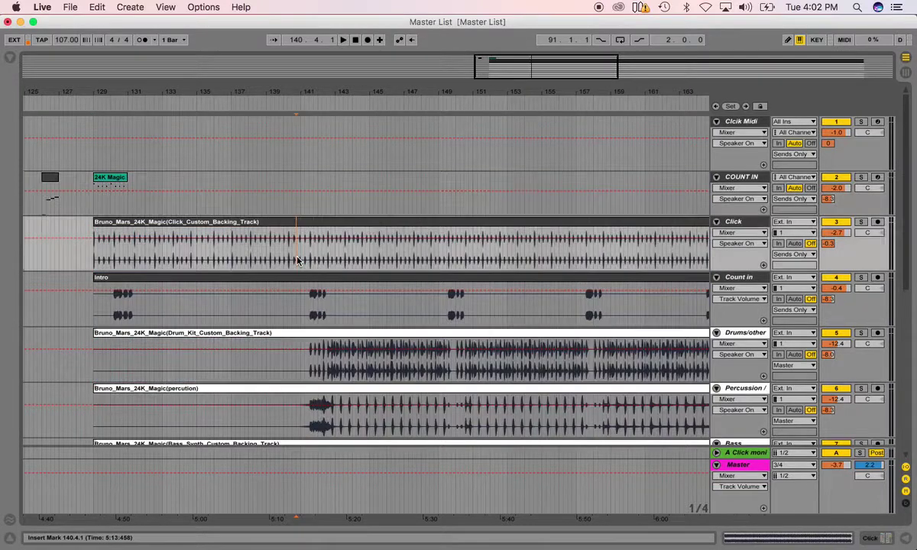
pyautogui.click(733, 233)
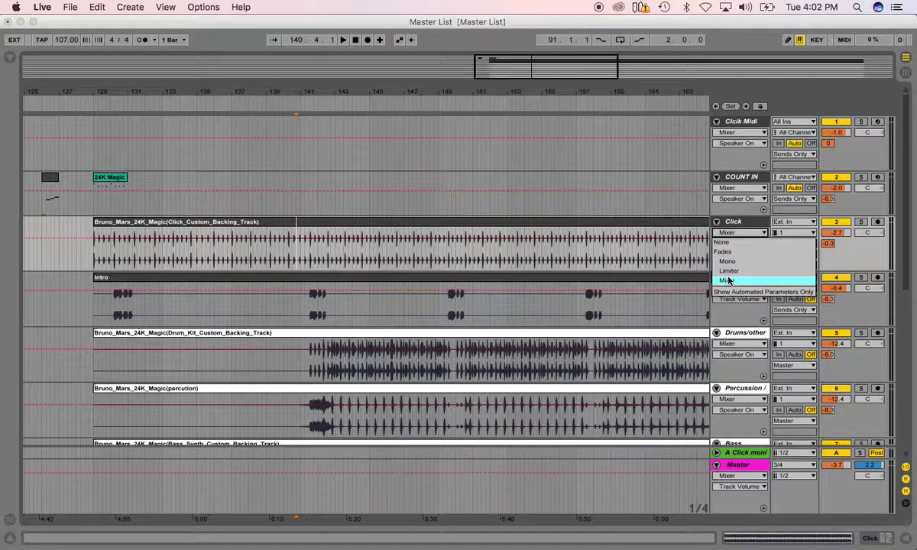
pyautogui.click(728, 281)
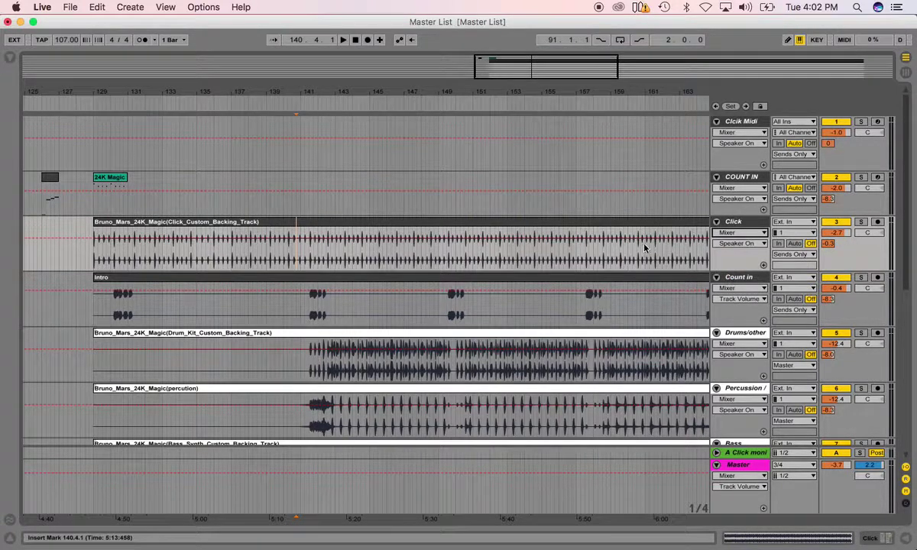
pyautogui.click(322, 257)
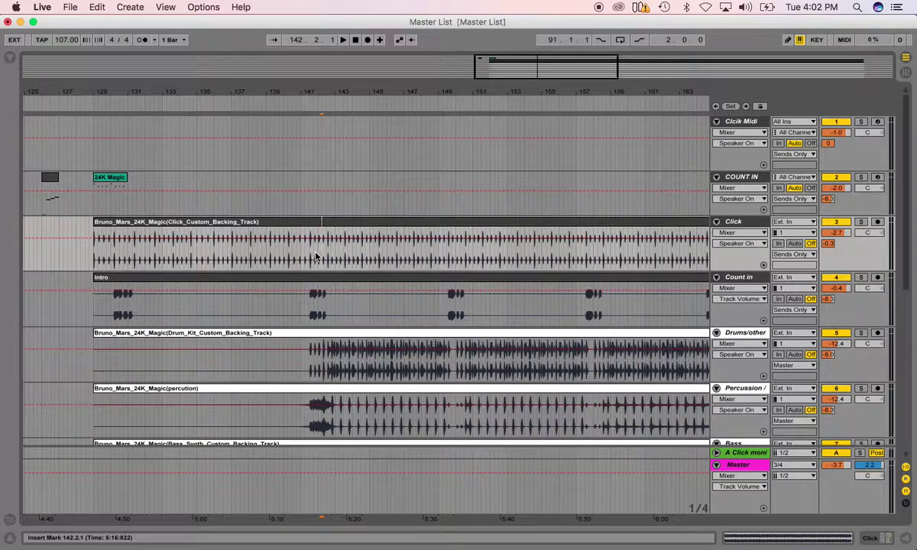
pyautogui.moveTo(317, 256); pyautogui.dragTo(370, 257)
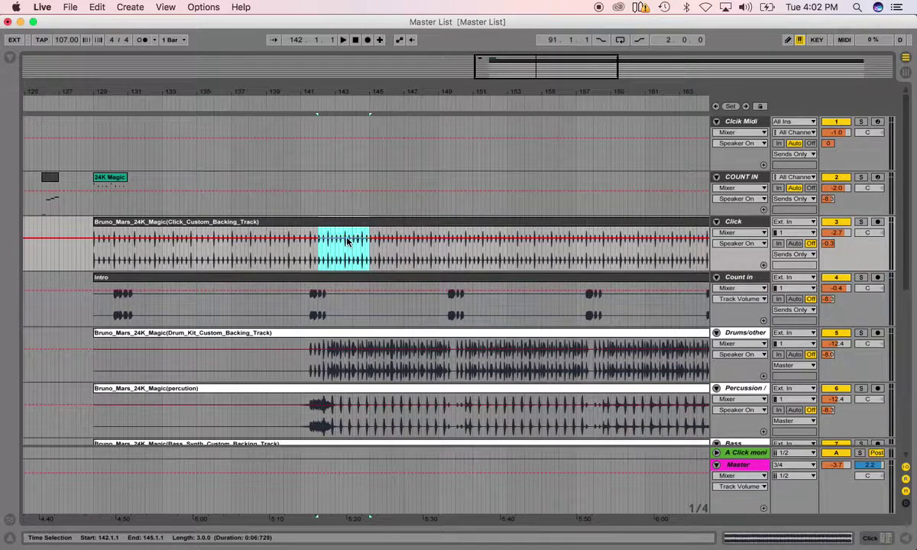
pyautogui.moveTo(349, 241); pyautogui.dragTo(348, 260)
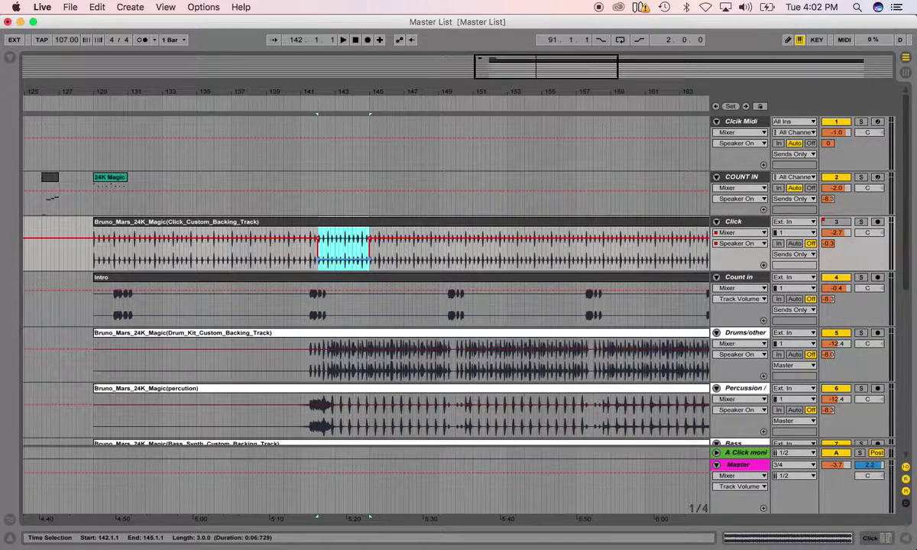
# Raise the Click track's Speaker On automation back to on and display its Track Volume automation instead.
pyautogui.click(301, 258)
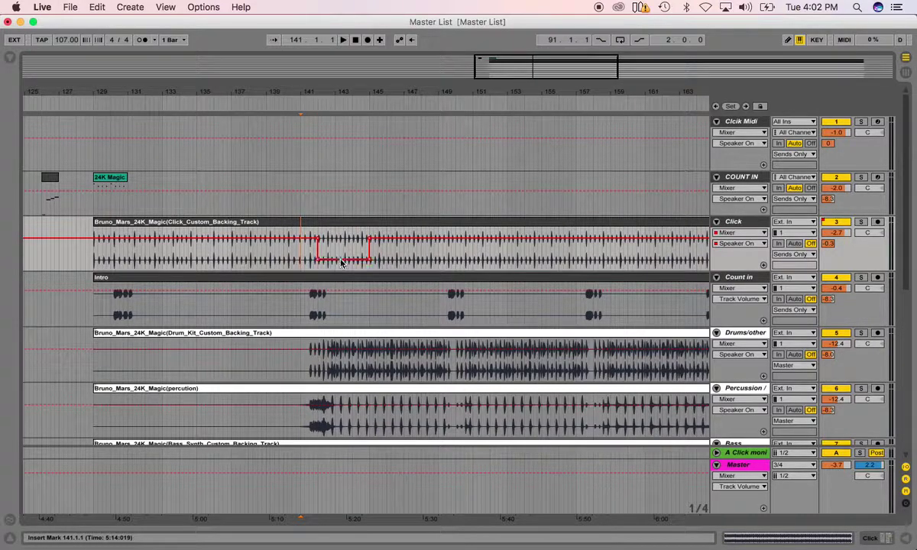
pyautogui.moveTo(342, 262); pyautogui.dragTo(342, 238)
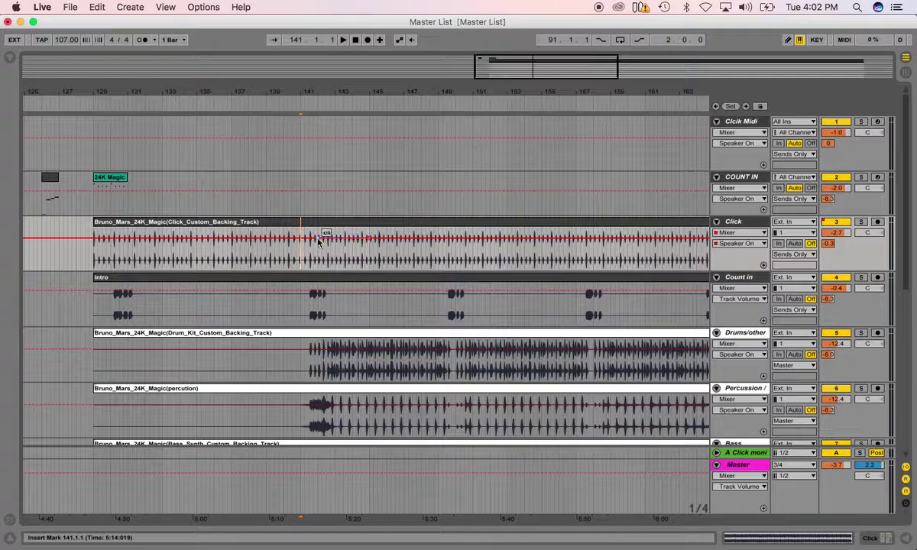
pyautogui.click(738, 244)
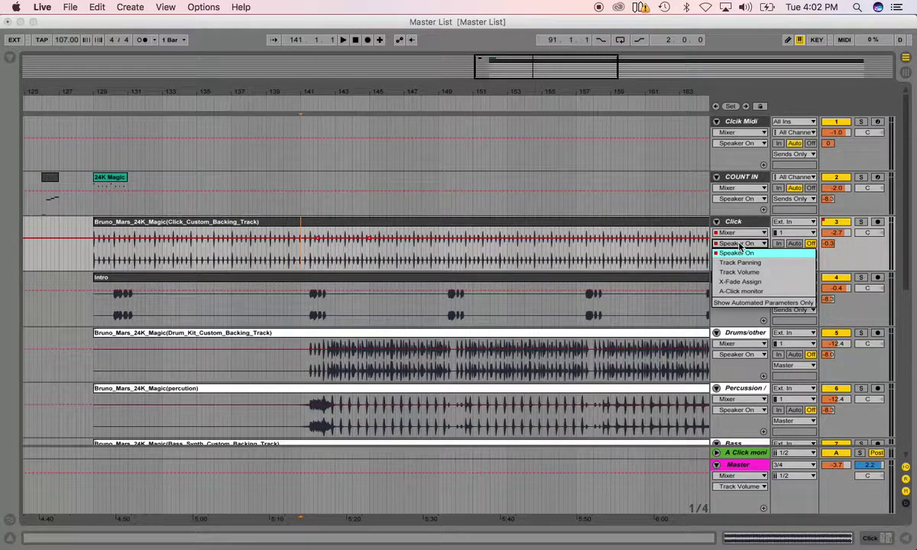
pyautogui.click(737, 273)
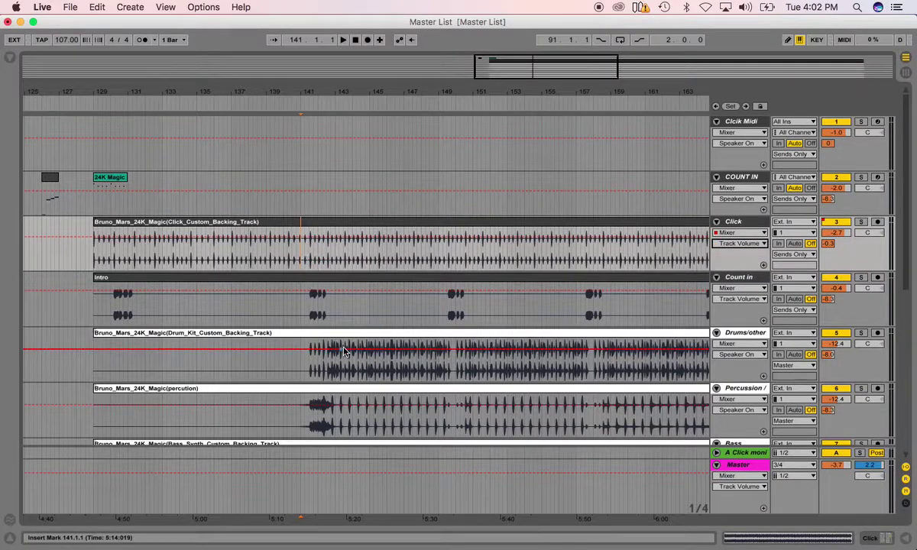
# Solo the Drums/other track, play it from bar 142.4, and reset its track volume to 0 dB.
pyautogui.scroll(-3, 552, 337)
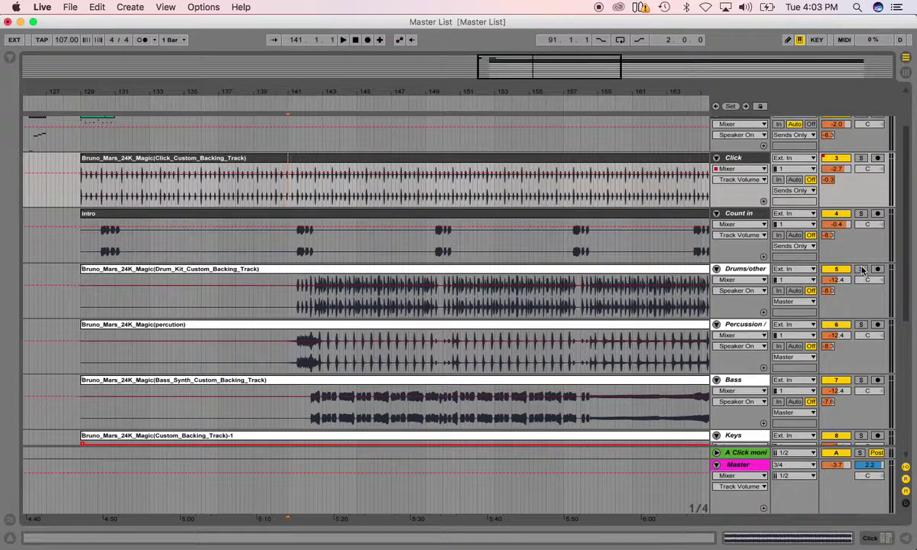
pyautogui.click(861, 269)
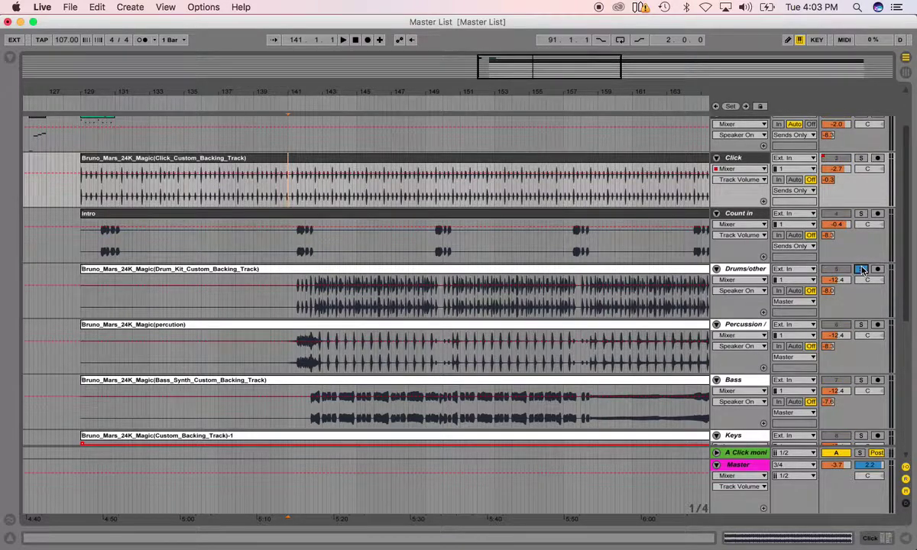
pyautogui.click(320, 308)
pyautogui.press('space')
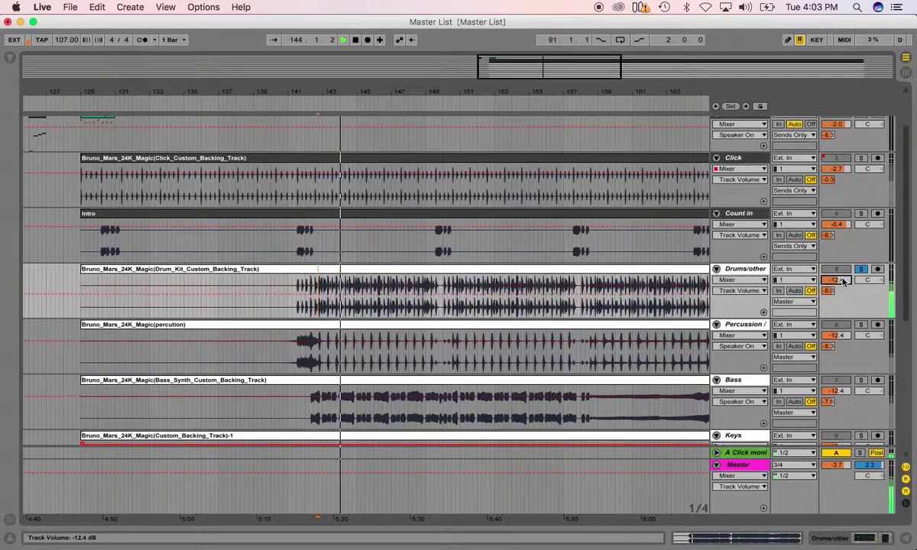
pyautogui.press('Delete')
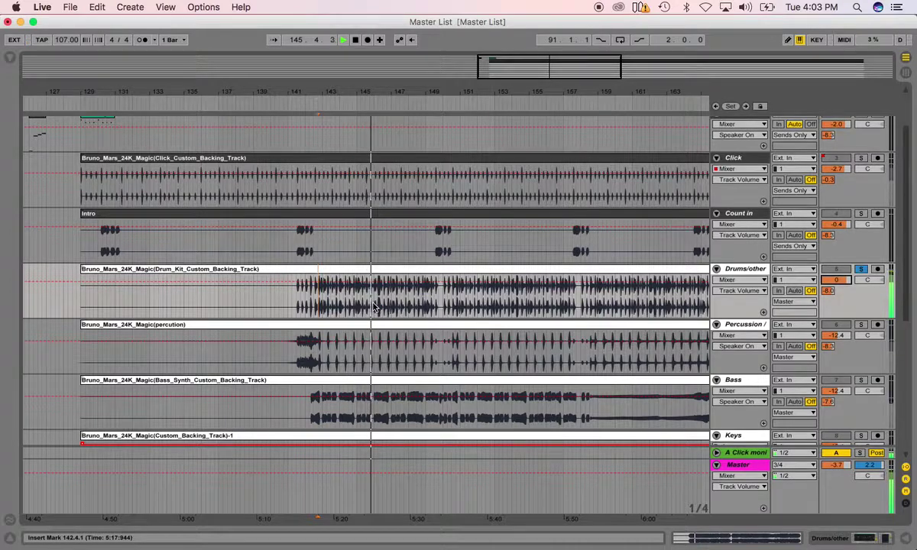
pyautogui.press('space')
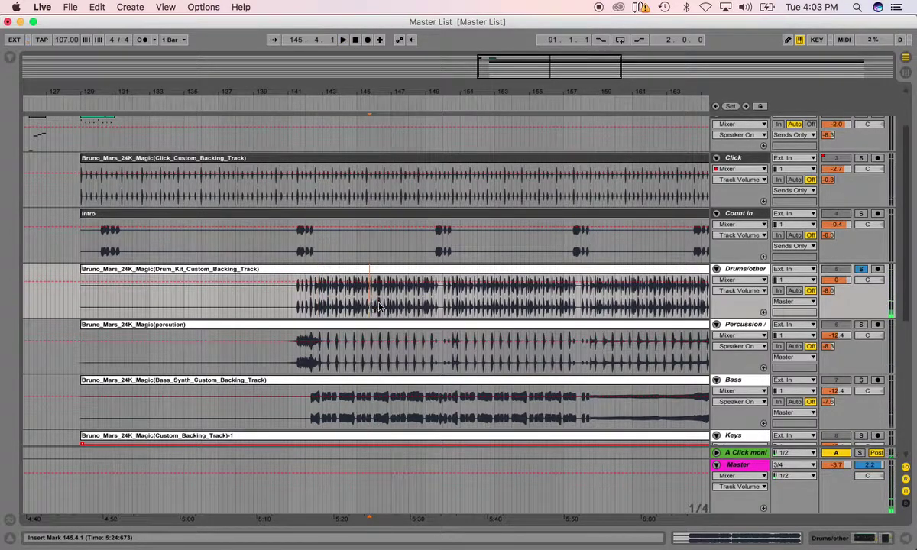
# Try lowering the Drums/other volume automation over a selected range from bar 145.4 to about bar 149, and undo it.
pyautogui.moveTo(370, 306); pyautogui.dragTo(397, 286)
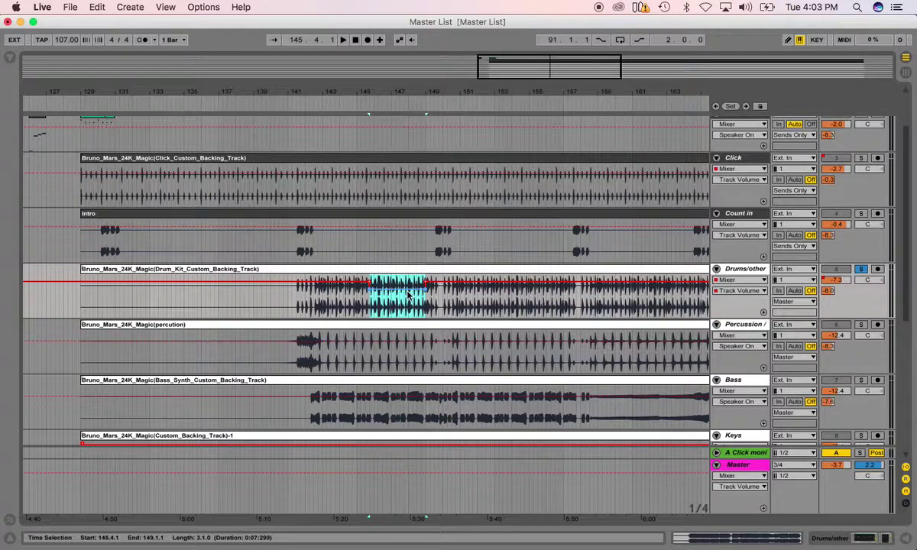
pyautogui.click(375, 301)
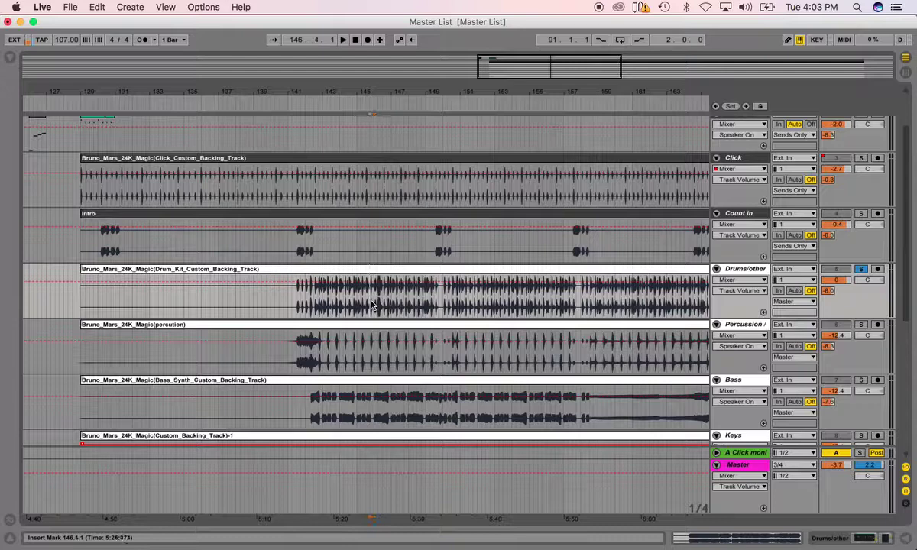
pyautogui.moveTo(370, 302)
pyautogui.mouseDown()
pyautogui.moveTo(432, 304)
pyautogui.moveTo(400, 303)
pyautogui.mouseUp()
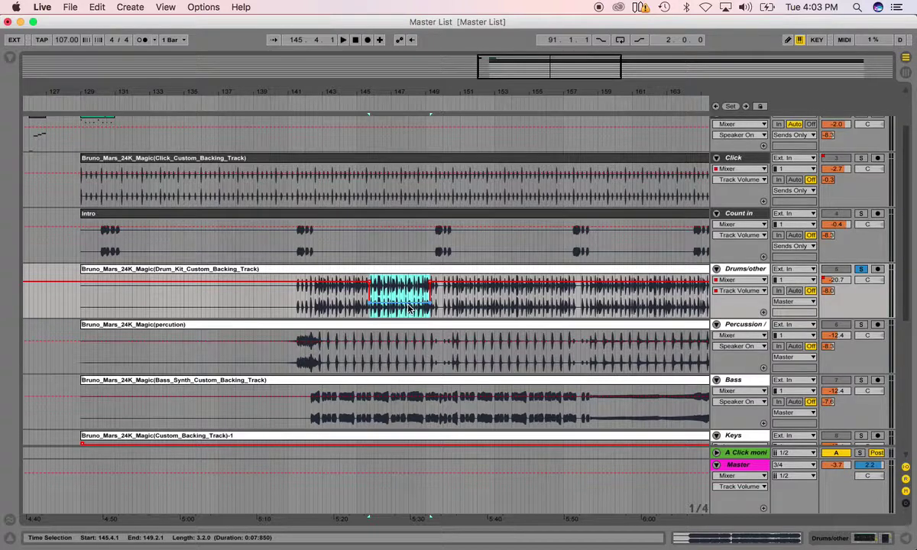
pyautogui.press('super+z')
# Raise the Drums/other volume automation to 1.0 dB and shape a V-shaped dip to about -29 dB around bar 150.
pyautogui.click(443, 297)
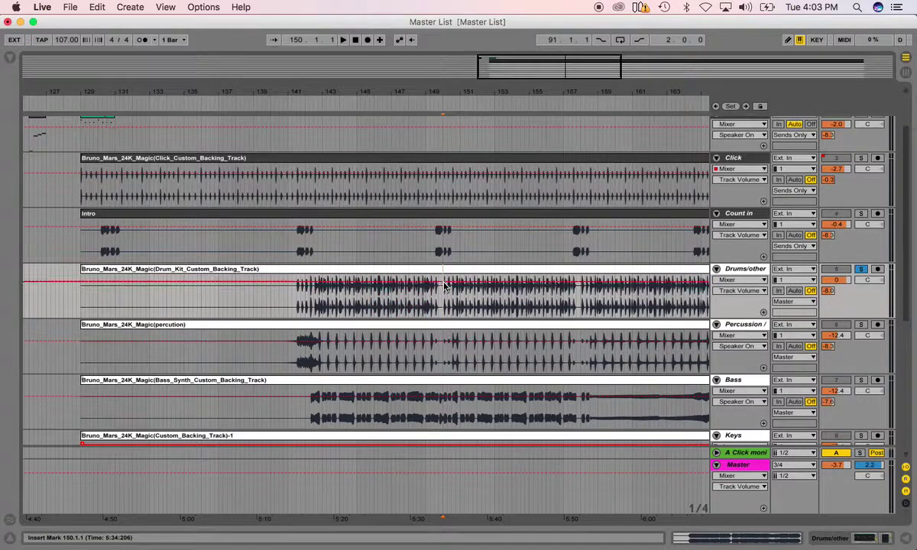
pyautogui.moveTo(443, 281)
pyautogui.mouseDown()
pyautogui.moveTo(443, 299)
pyautogui.moveTo(444, 279)
pyautogui.mouseUp()
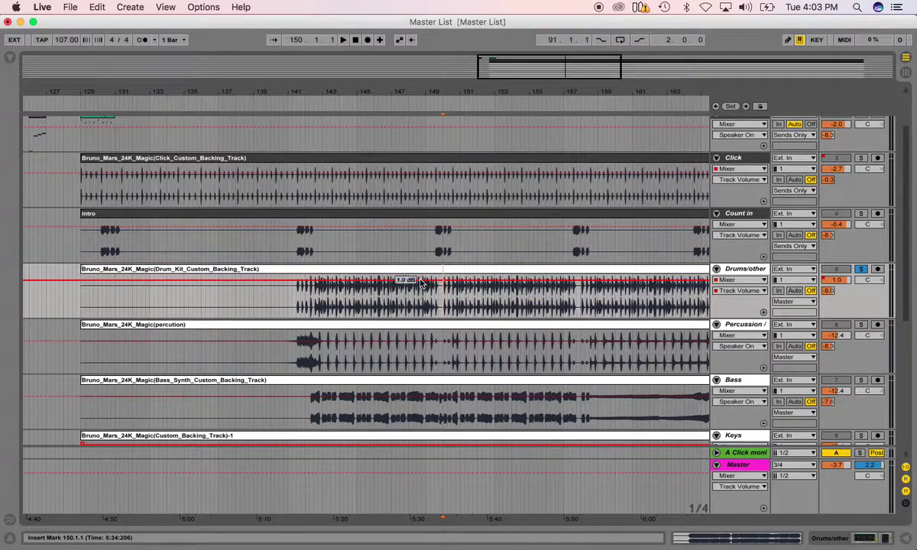
pyautogui.click(474, 280)
pyautogui.moveTo(444, 279); pyautogui.dragTo(444, 307)
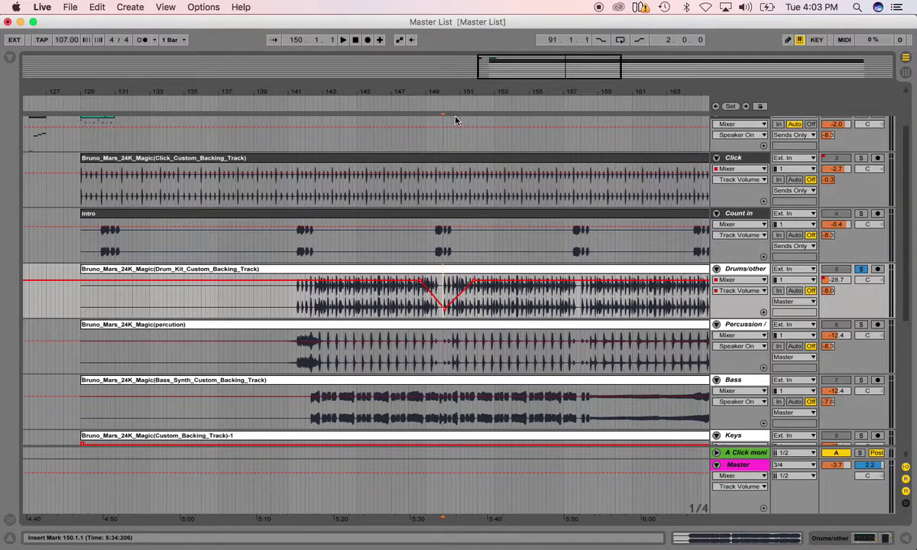
# Play the soloed drums from bar 148.4 to hear the volume dip.
pyautogui.moveTo(461, 93); pyautogui.dragTo(428, 108)
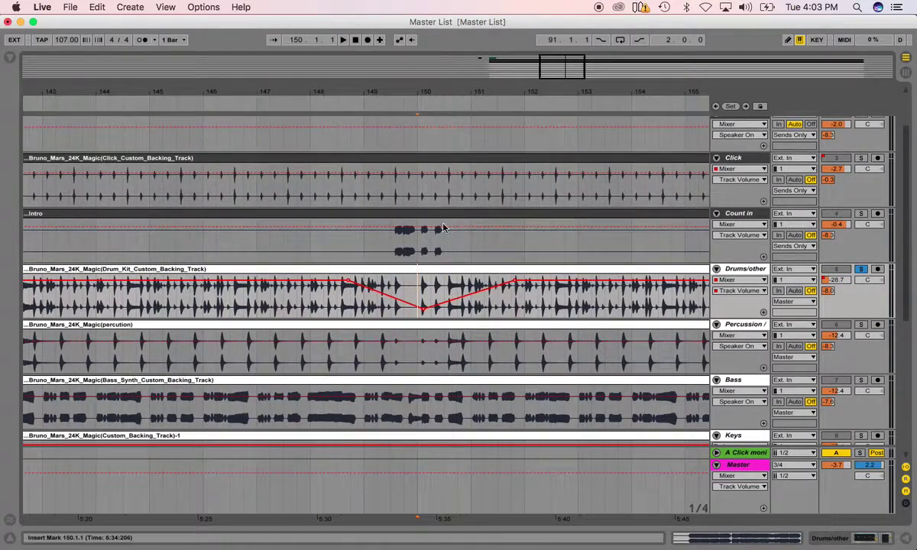
pyautogui.click(353, 304)
pyautogui.press('space')
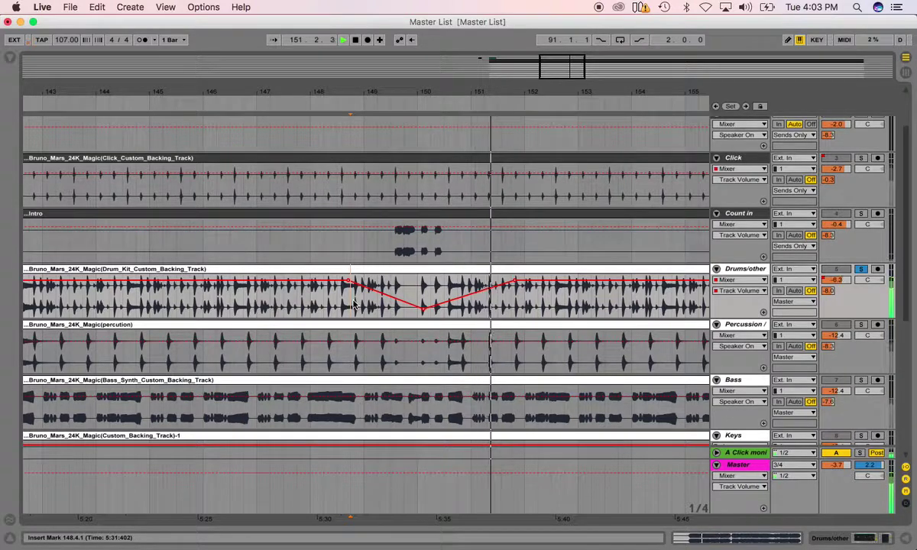
# Undo the V-shaped dip and lower the Drums/other volume automation to -13.4 dB between 147.2.1 and 151.4.1.
pyautogui.press('space')
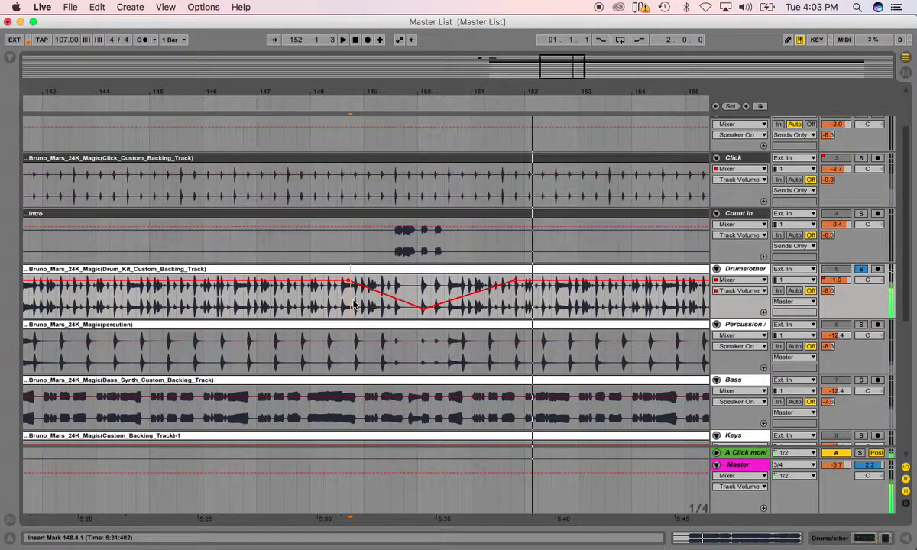
pyautogui.press('super+z')
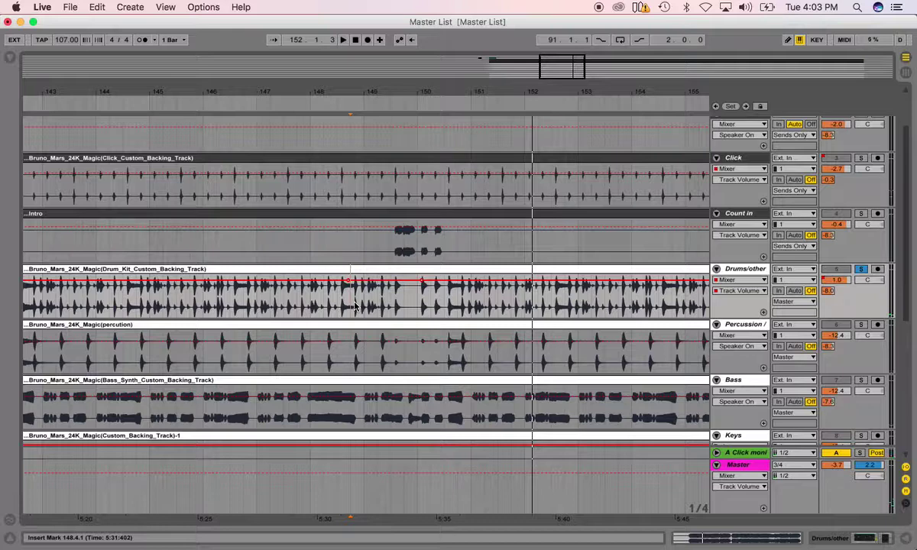
pyautogui.click(265, 303)
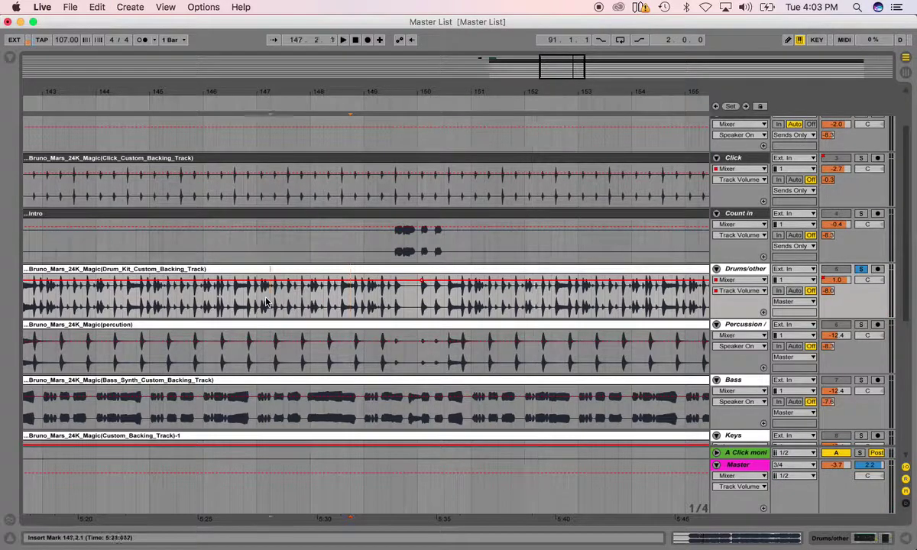
pyautogui.moveTo(265, 303); pyautogui.dragTo(510, 306)
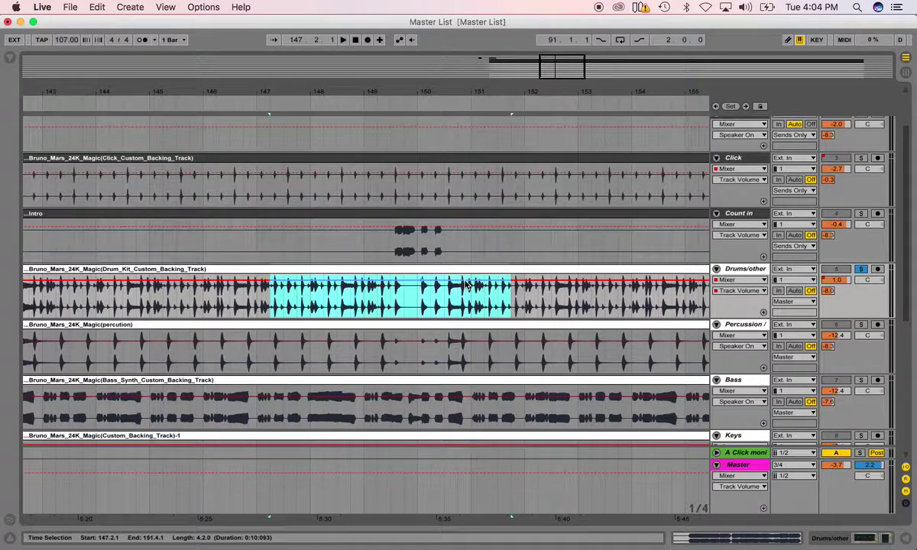
pyautogui.moveTo(466, 285)
pyautogui.mouseDown()
pyautogui.moveTo(466, 265)
pyautogui.moveTo(466, 295)
pyautogui.mouseUp()
# Play the soloed drums from bar 147 through the lowered section, stop, and undo the Drums/other volume automation edits.
pyautogui.click(255, 309)
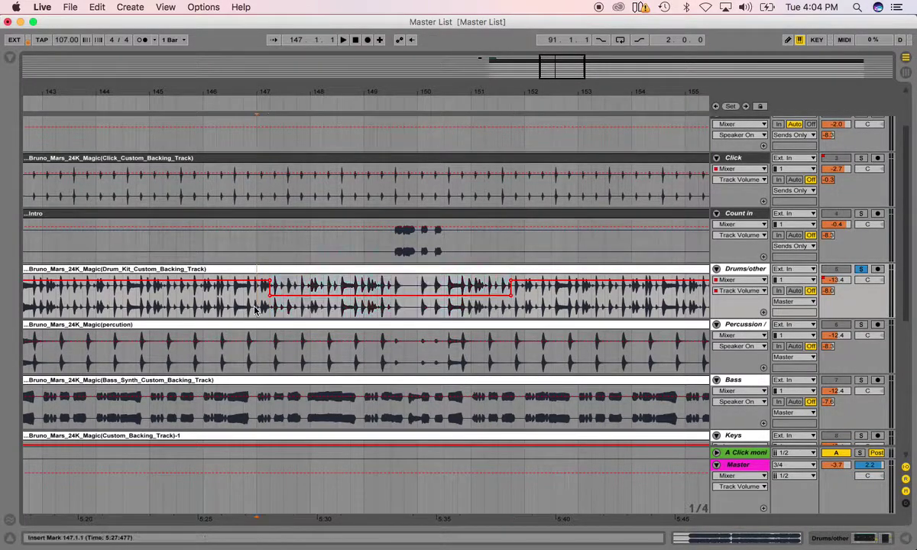
pyautogui.press('space')
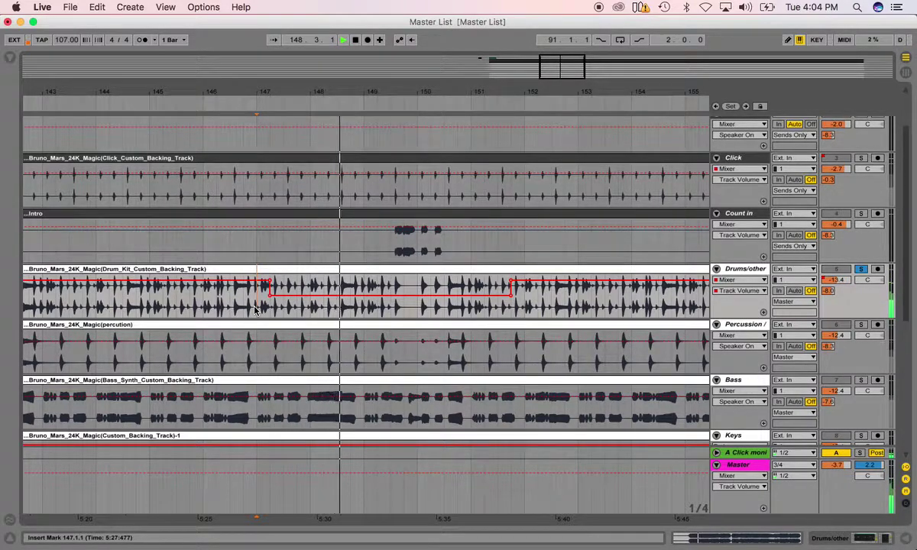
pyautogui.click(469, 305)
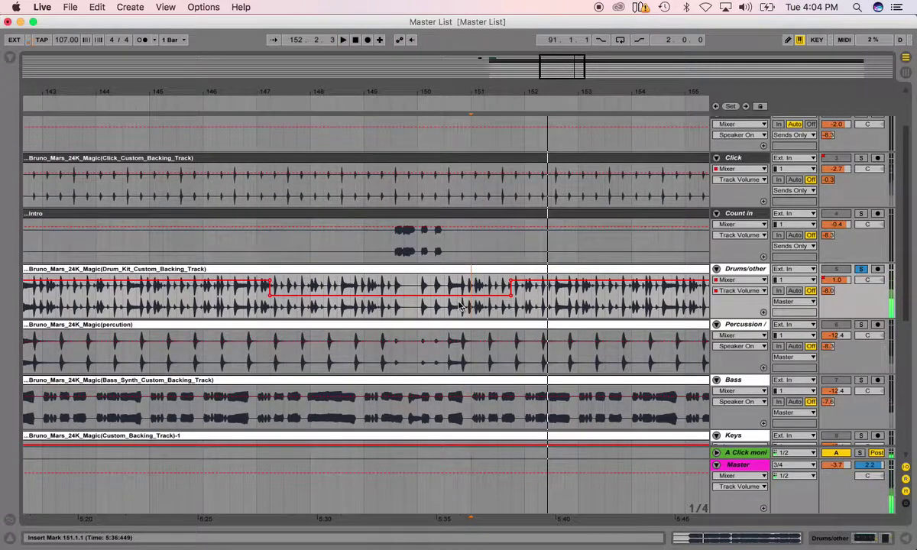
pyautogui.click(230, 303)
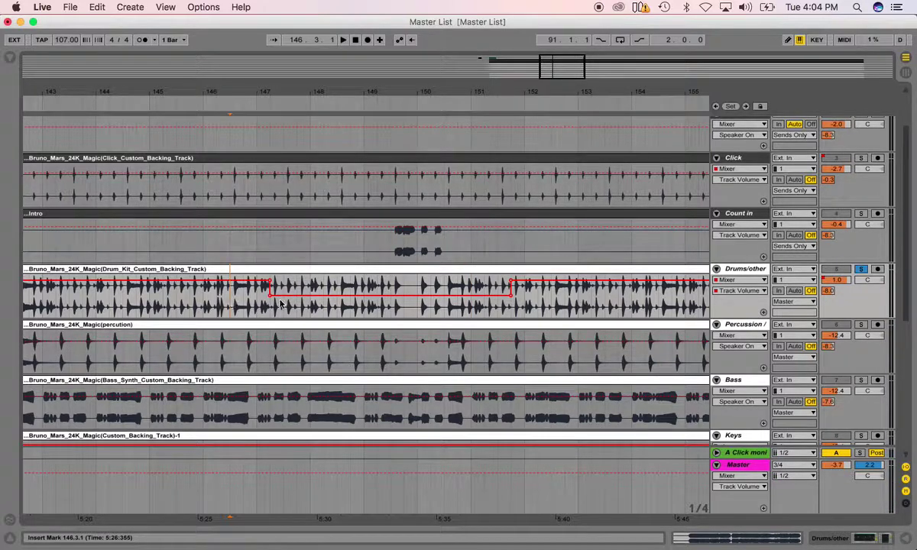
pyautogui.press('super+z')
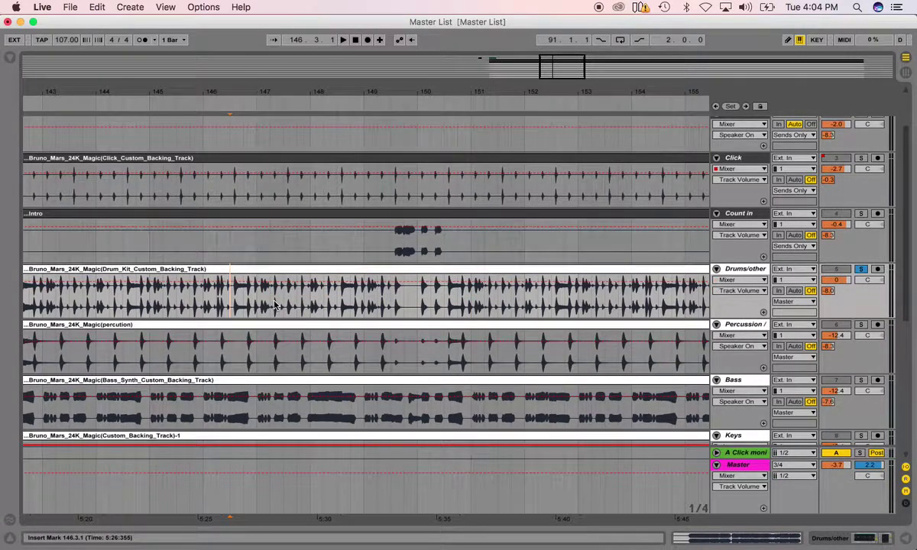
# Try drawing a stepped volume dip in Draw Mode on Drums/other from about bar 145 to bar 148, and undo it.
pyautogui.click(266, 299)
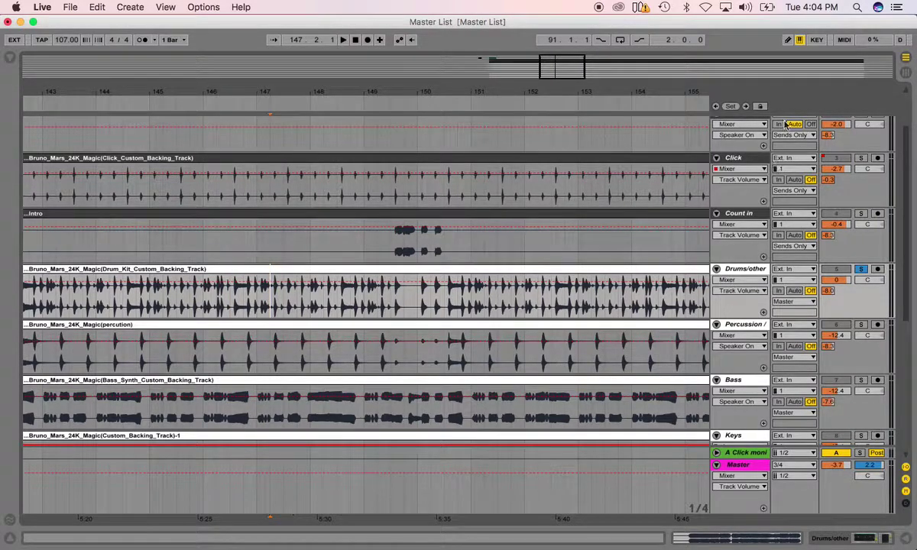
pyautogui.click(787, 40)
pyautogui.moveTo(184, 281)
pyautogui.mouseDown()
pyautogui.moveTo(230, 296)
pyautogui.moveTo(321, 281)
pyautogui.mouseUp()
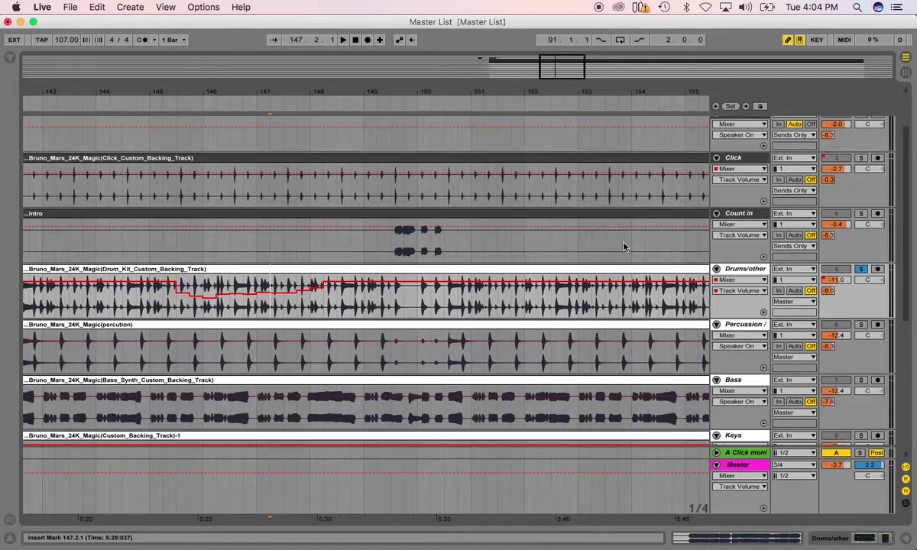
pyautogui.click(787, 41)
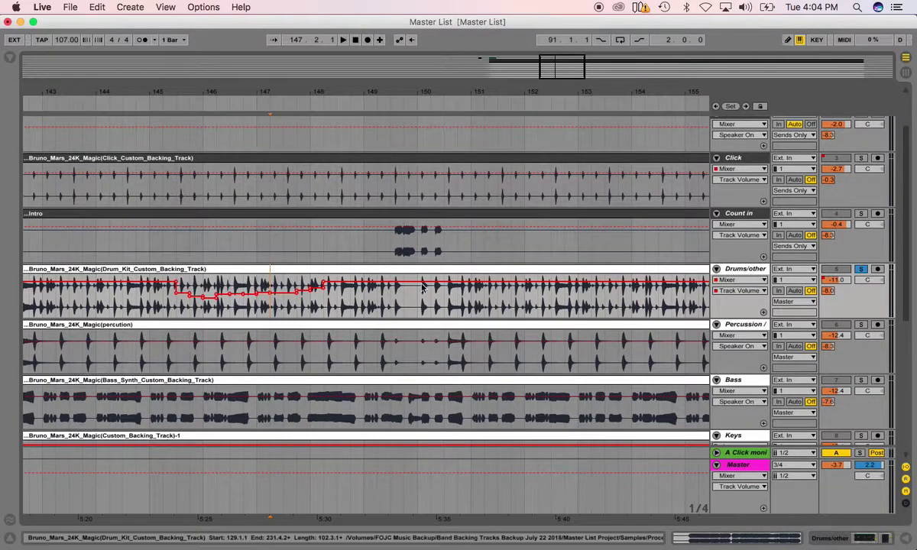
pyautogui.press('super+z')
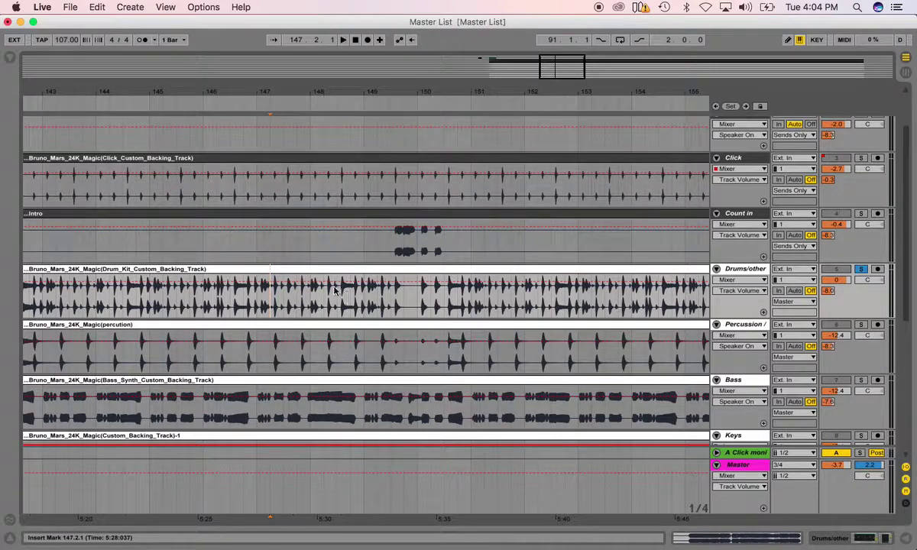
# Turn the fixed grid off and draw a freehand volume curve with two dips on Drums/other from bar 146 to about bar 150.
pyautogui.rightClick(336, 299)
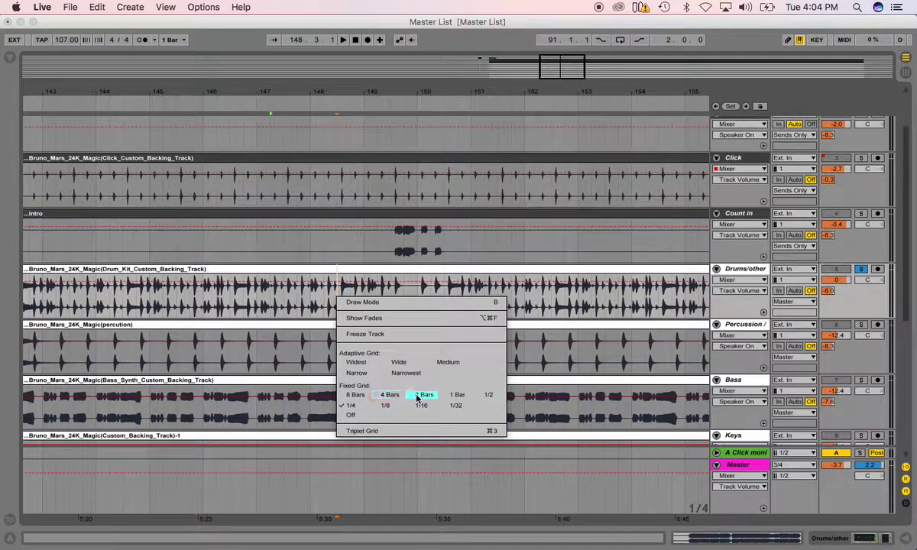
pyautogui.click(349, 418)
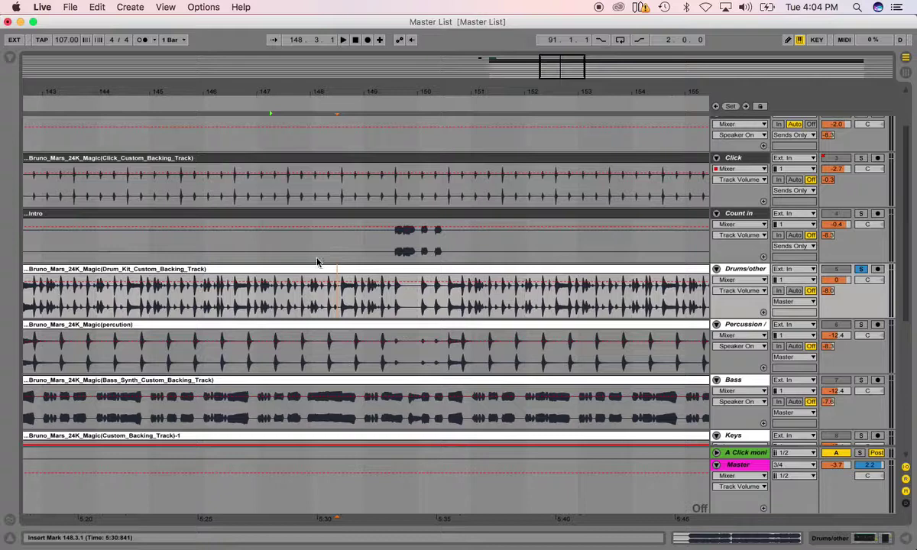
pyautogui.click(788, 41)
pyautogui.moveTo(200, 293)
pyautogui.mouseDown()
pyautogui.moveTo(237, 296)
pyautogui.moveTo(305, 284)
pyautogui.moveTo(327, 294)
pyautogui.moveTo(449, 279)
pyautogui.mouseUp()
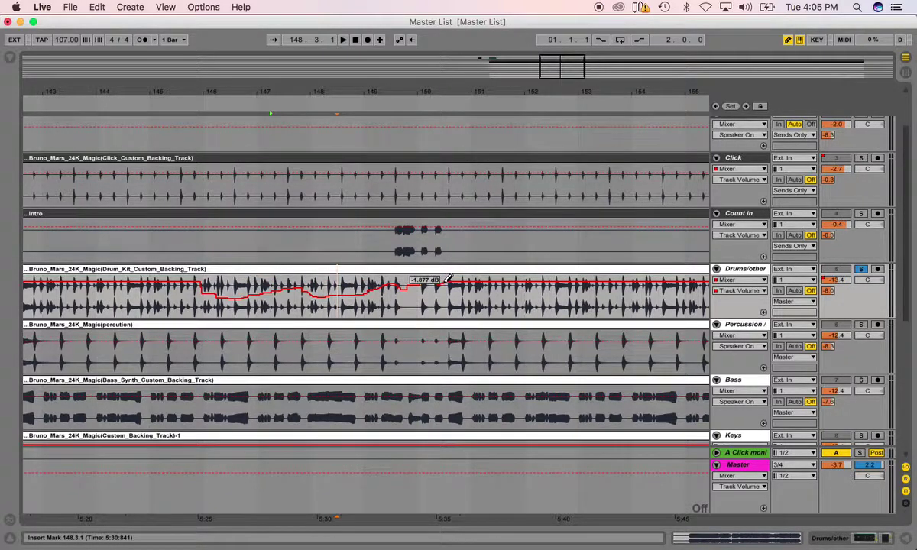
# Play the soloed drums from around bar 142 to hear the freehand volume automation.
pyautogui.moveTo(306, 91)
pyautogui.mouseDown()
pyautogui.moveTo(316, 188)
pyautogui.moveTo(283, 103)
pyautogui.mouseUp()
pyautogui.click(283, 104)
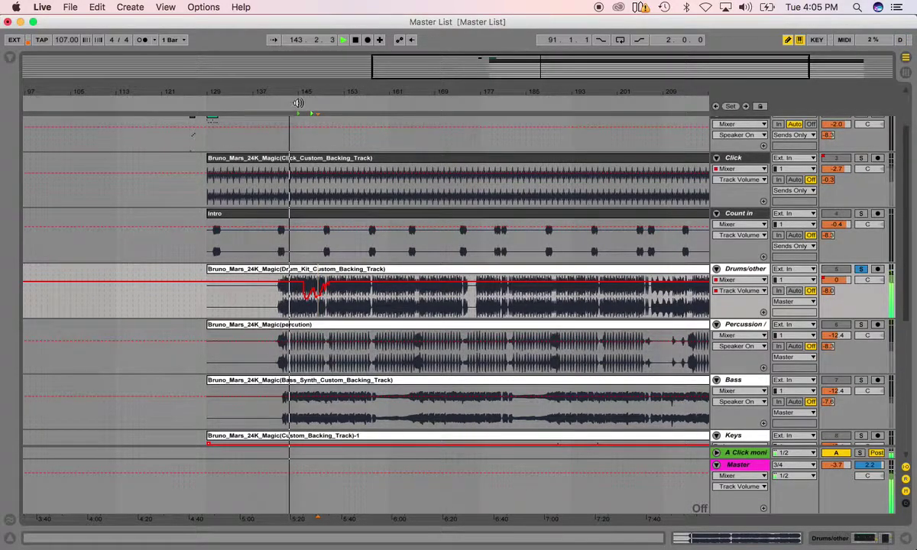
pyautogui.moveTo(304, 89); pyautogui.dragTo(303, 104)
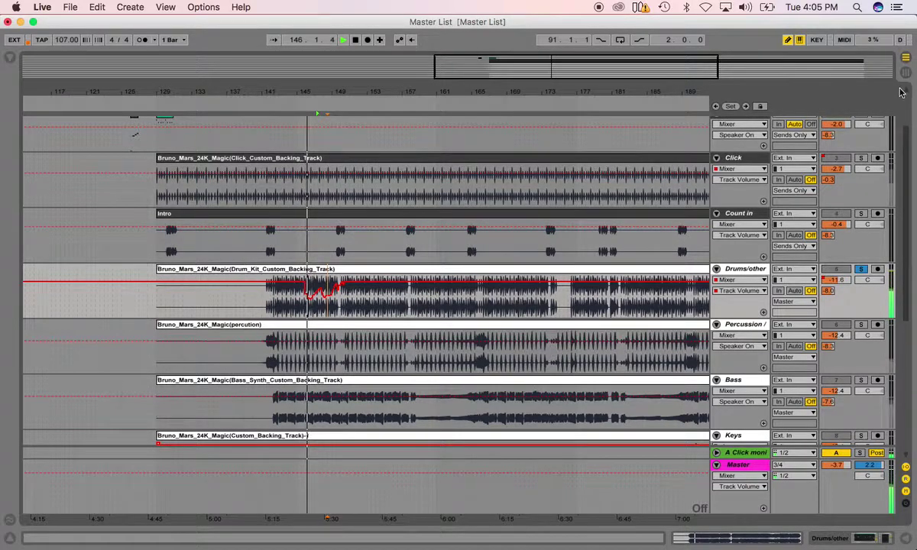
# Watch the Drums/other fader follow the automation in Session view, return to the Arrangement and stop playback.
pyautogui.press('Tab')
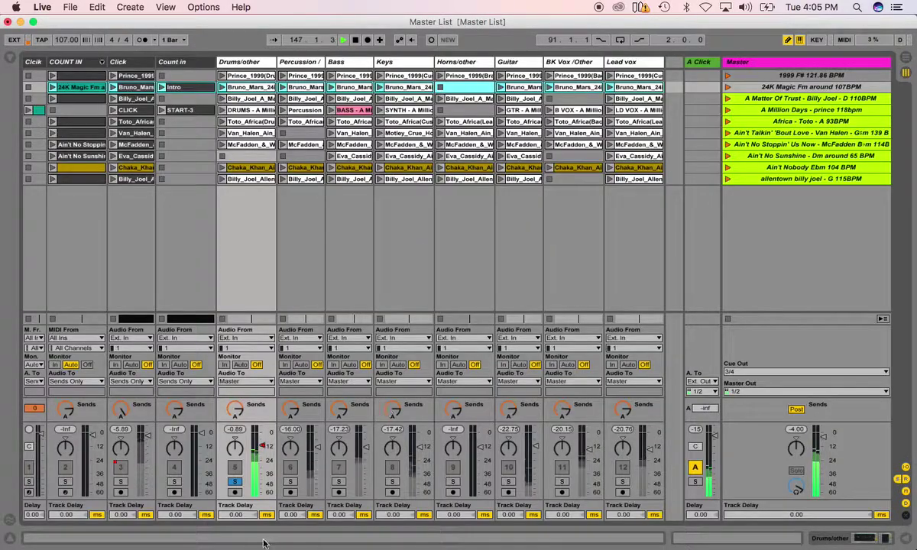
pyautogui.scroll(-5, 268, 463)
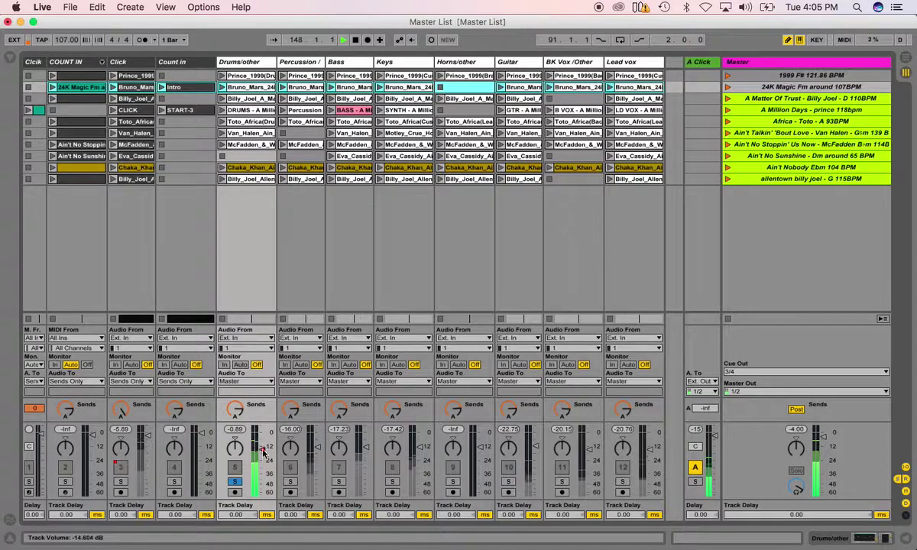
pyautogui.scroll(8, 262, 463)
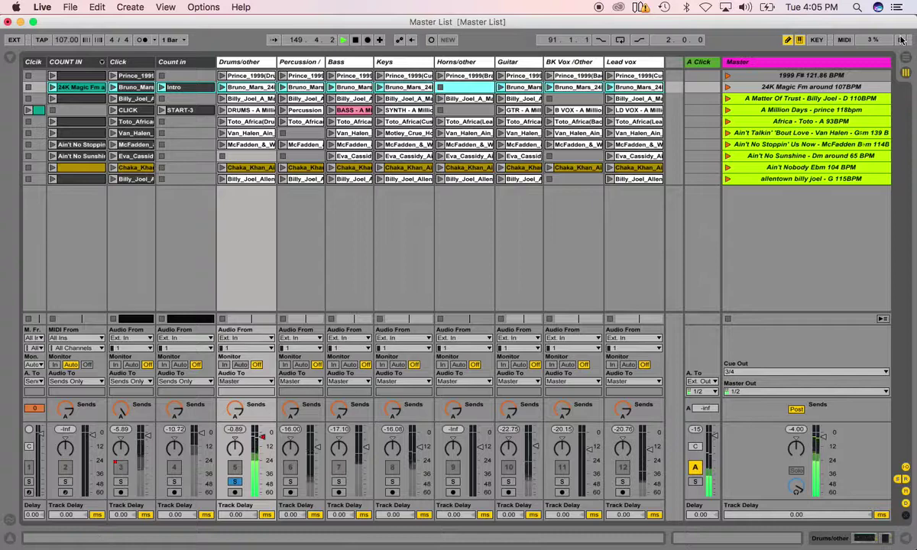
pyautogui.click(907, 59)
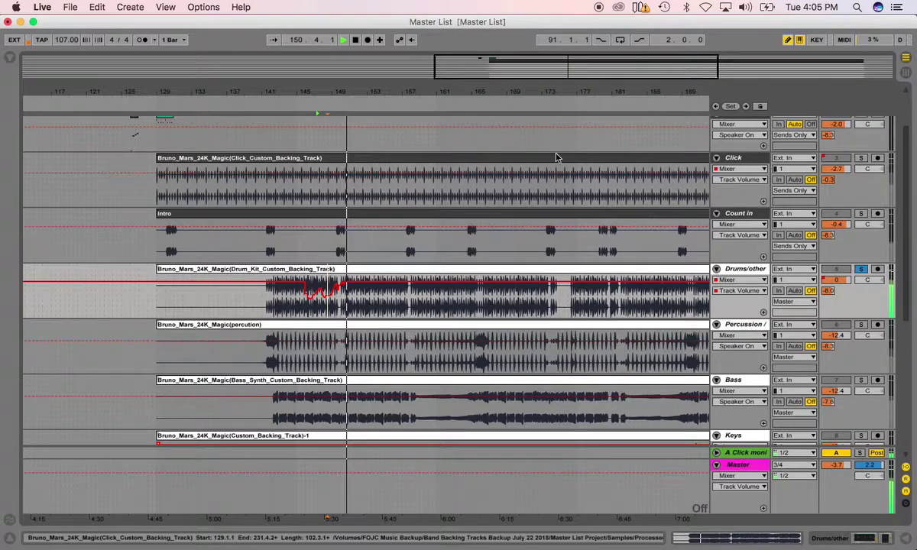
pyautogui.press('space')
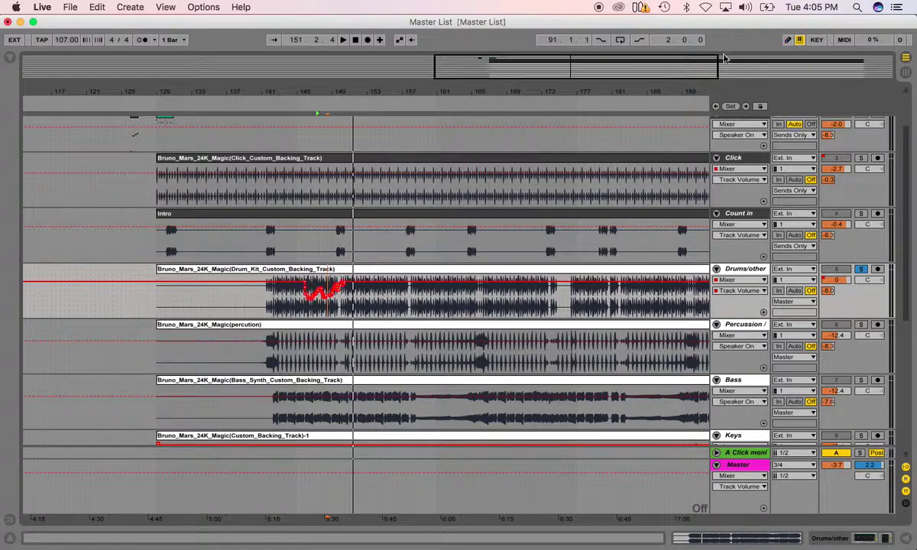
# Set the Arrangement's fixed grid back to 1/4.
pyautogui.click(377, 300)
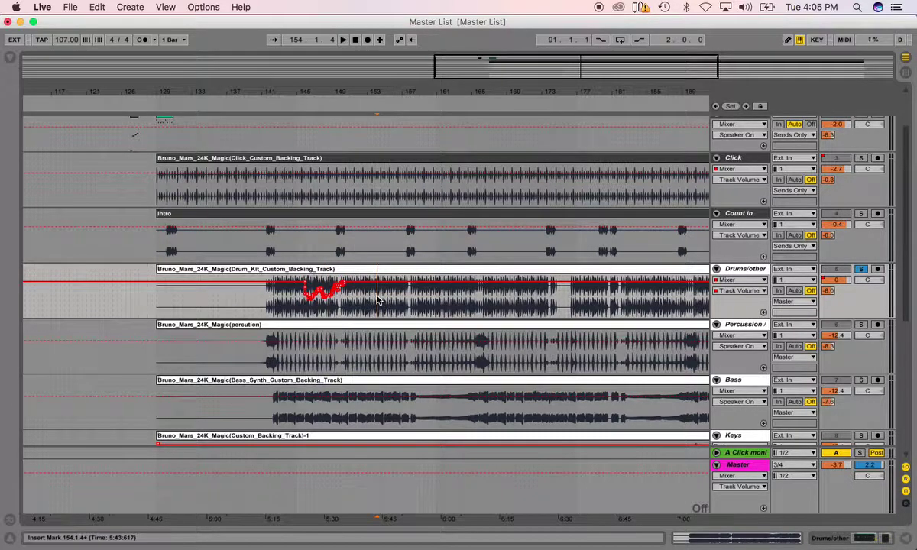
pyautogui.rightClick(377, 300)
pyautogui.click(364, 299)
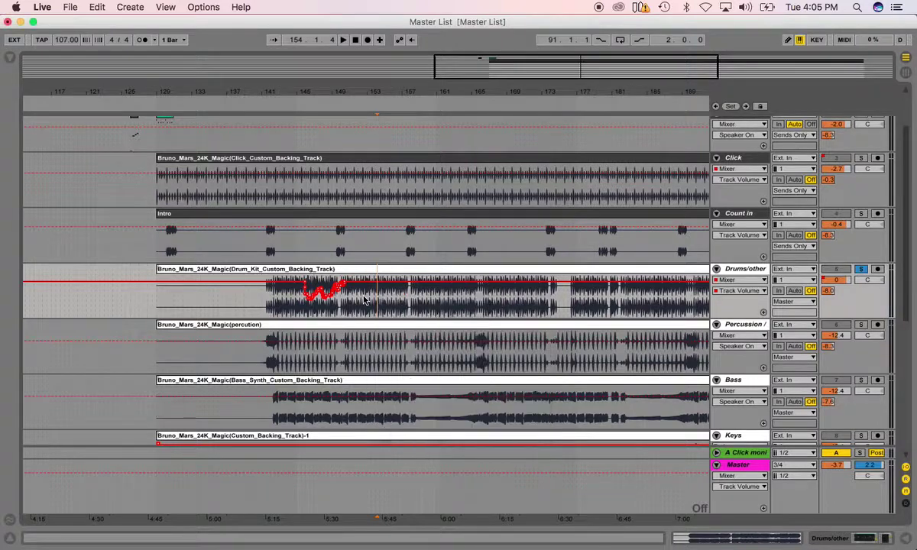
pyautogui.rightClick(365, 300)
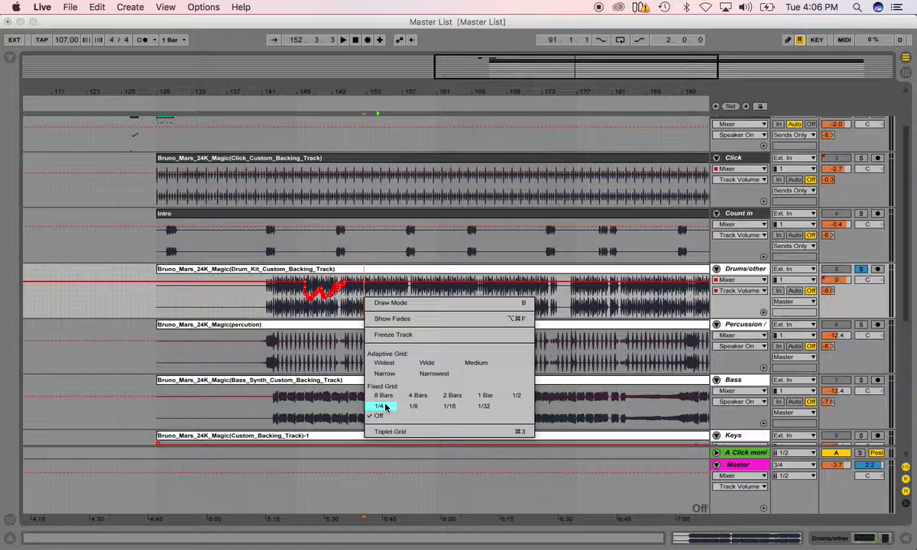
pyautogui.click(385, 406)
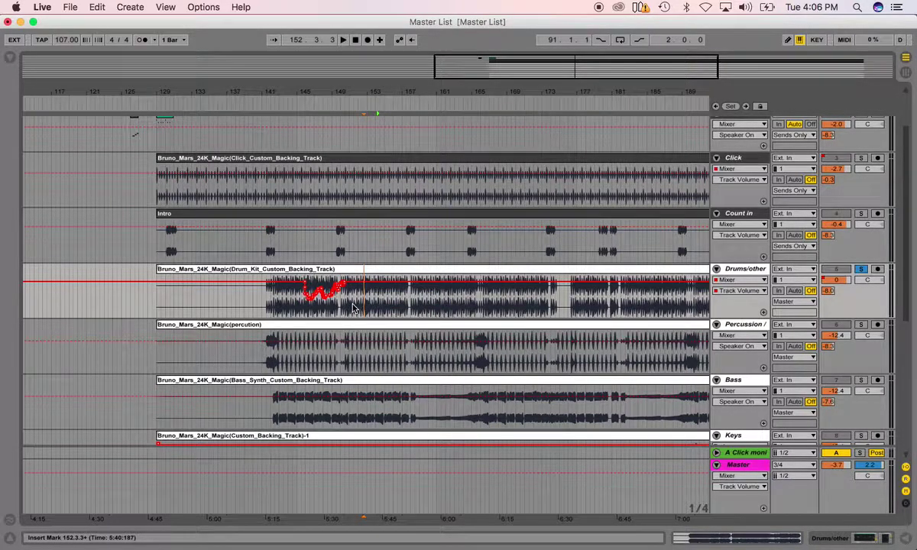
# Display the EQ Eight automation on the Drums/other track and look through its automatable parameters.
pyautogui.click(738, 280)
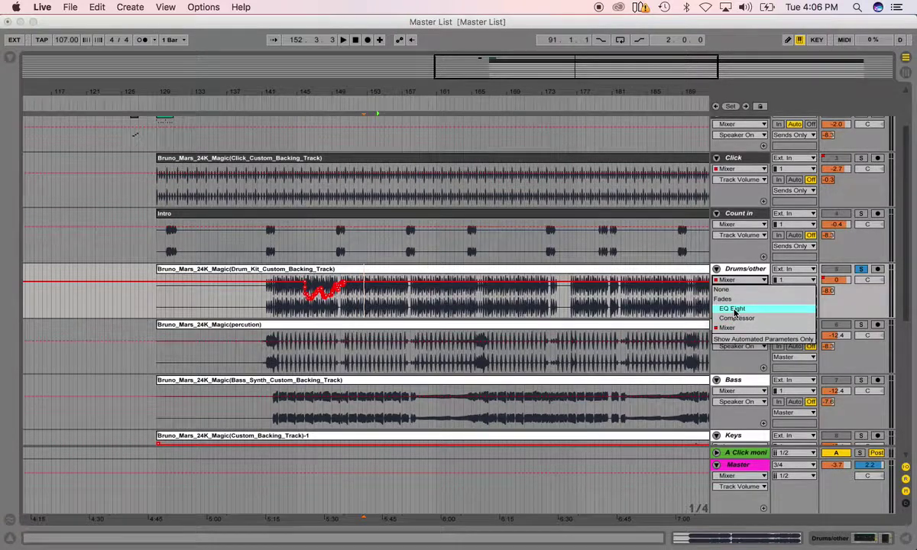
pyautogui.click(734, 310)
pyautogui.click(728, 291)
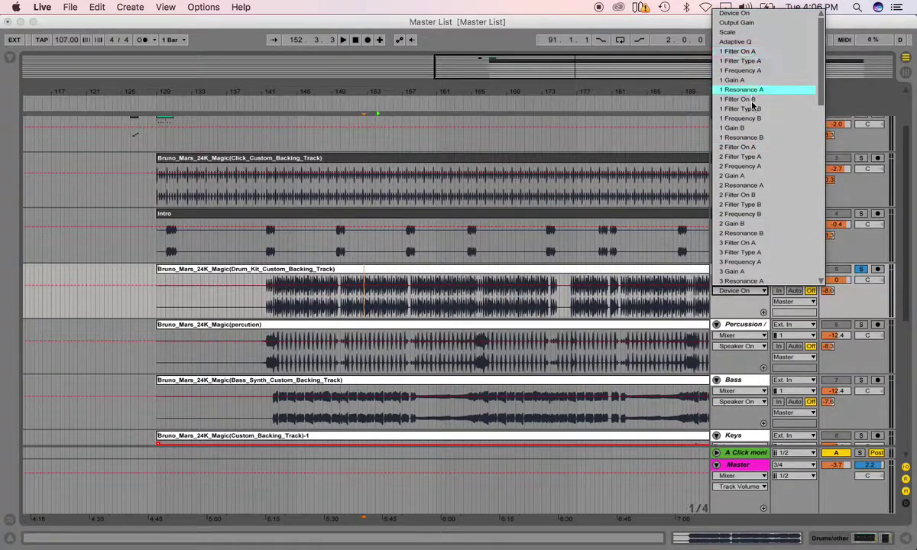
pyautogui.click(732, 305)
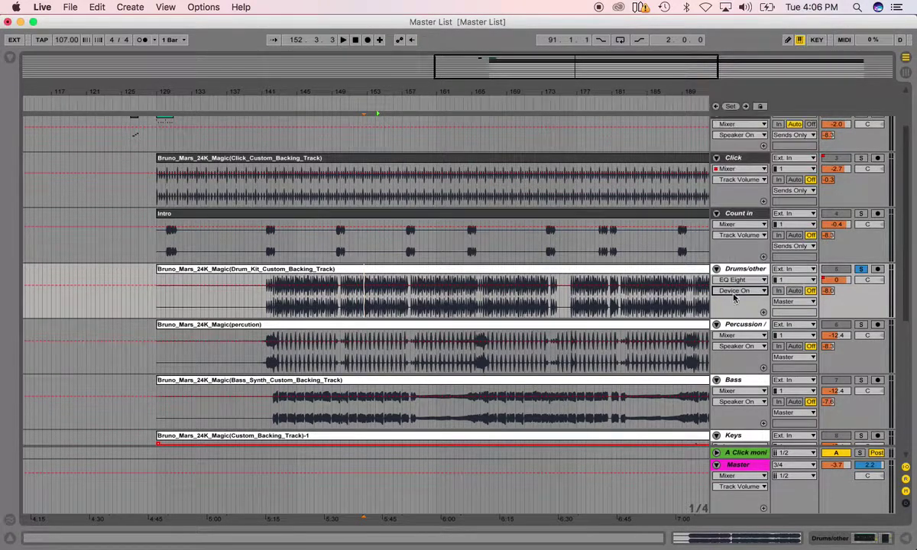
# Show the Compressor's Threshold automation on Drums/other and raise it slightly over a selected range from 153.4.1 to about bar 156.
pyautogui.click(732, 281)
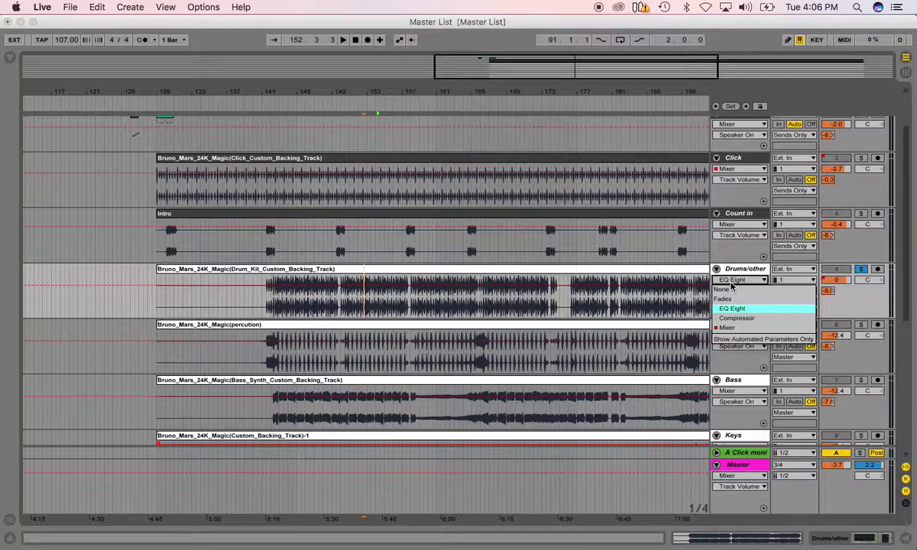
pyautogui.click(728, 319)
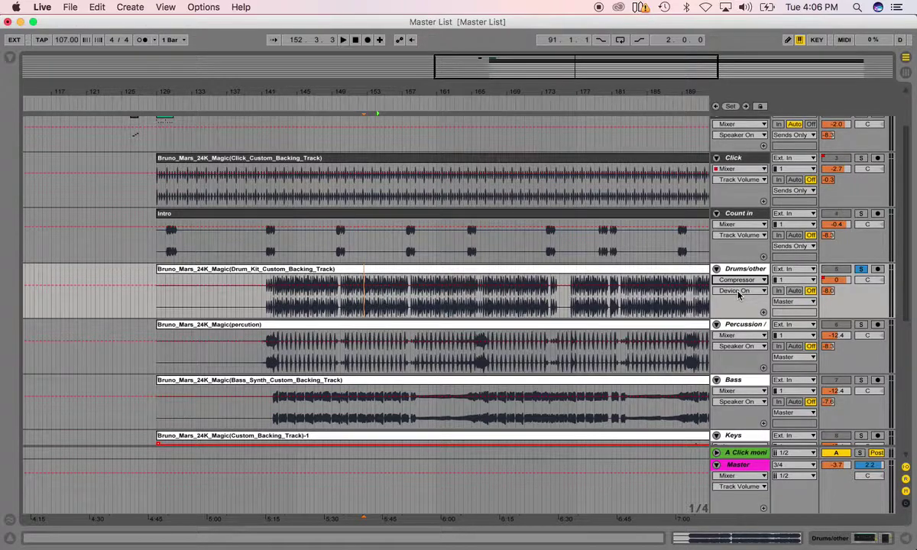
pyautogui.click(738, 293)
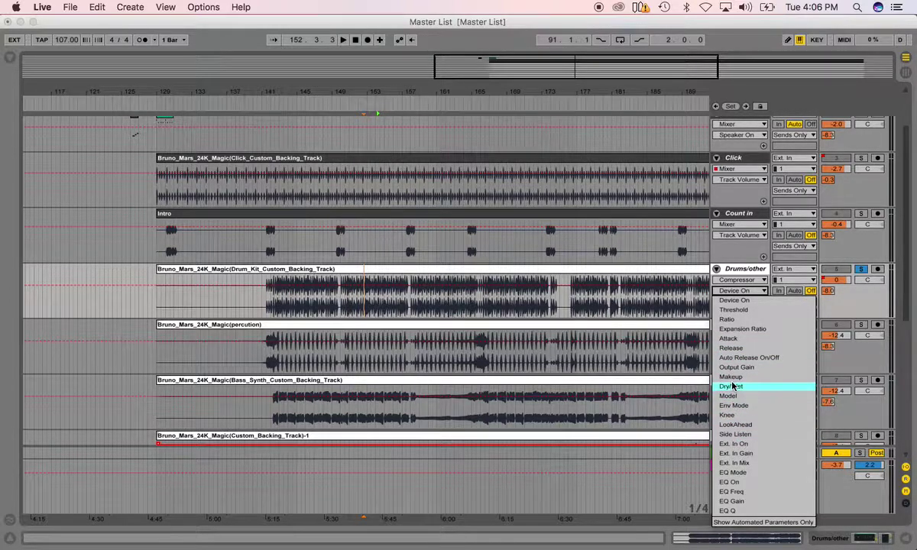
pyautogui.click(734, 310)
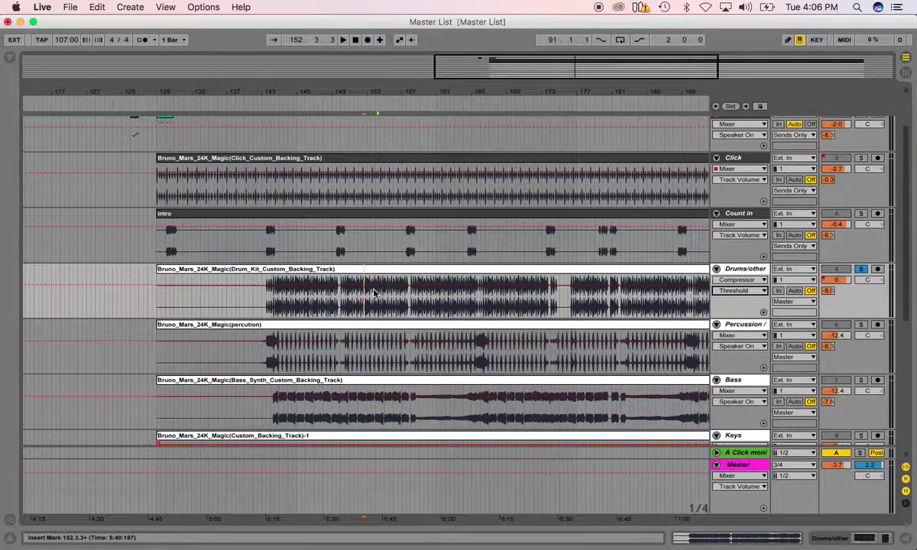
pyautogui.moveTo(381, 293)
pyautogui.mouseDown()
pyautogui.moveTo(399, 296)
pyautogui.moveTo(387, 313)
pyautogui.moveTo(388, 287)
pyautogui.mouseUp()
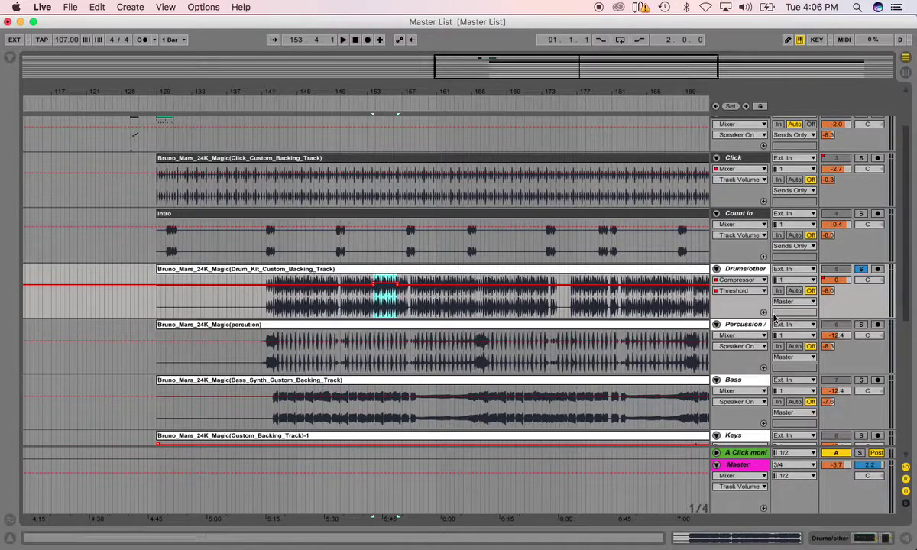
# Display the Mixer's Track Volume automation on the Drums/other track and look through the Mixer parameters that can be automated.
pyautogui.click(758, 280)
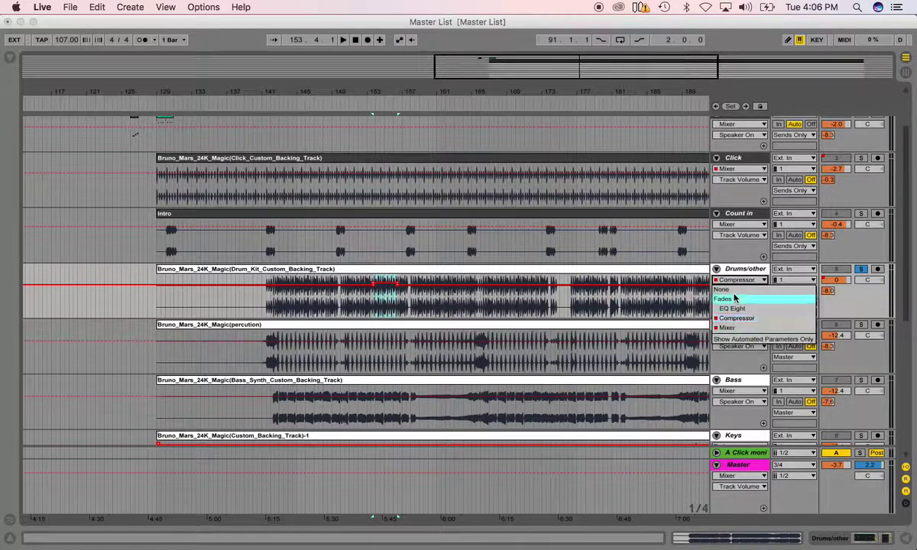
pyautogui.click(729, 327)
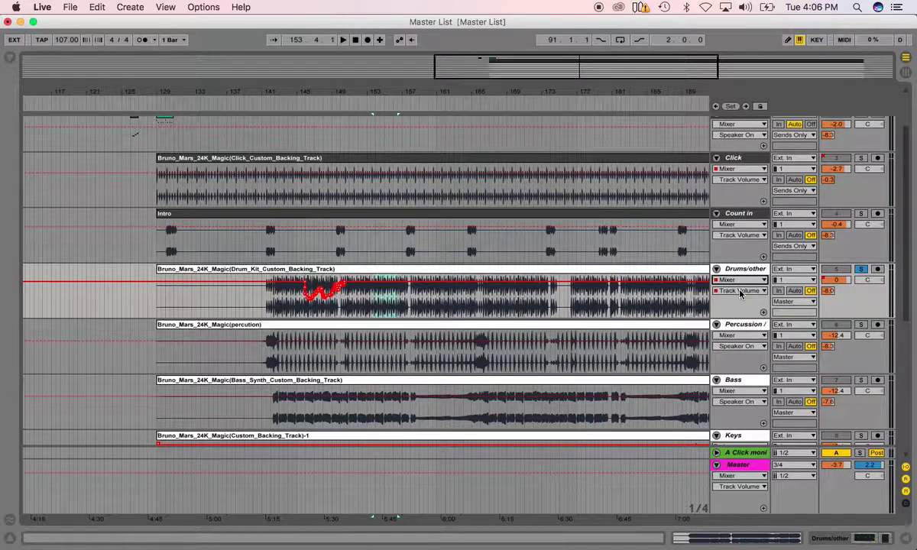
pyautogui.click(740, 292)
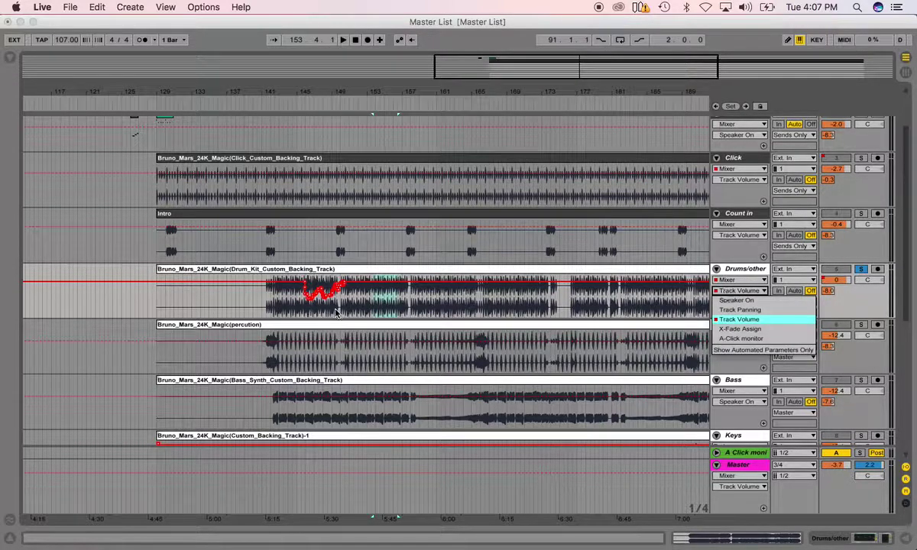
pyautogui.click(410, 311)
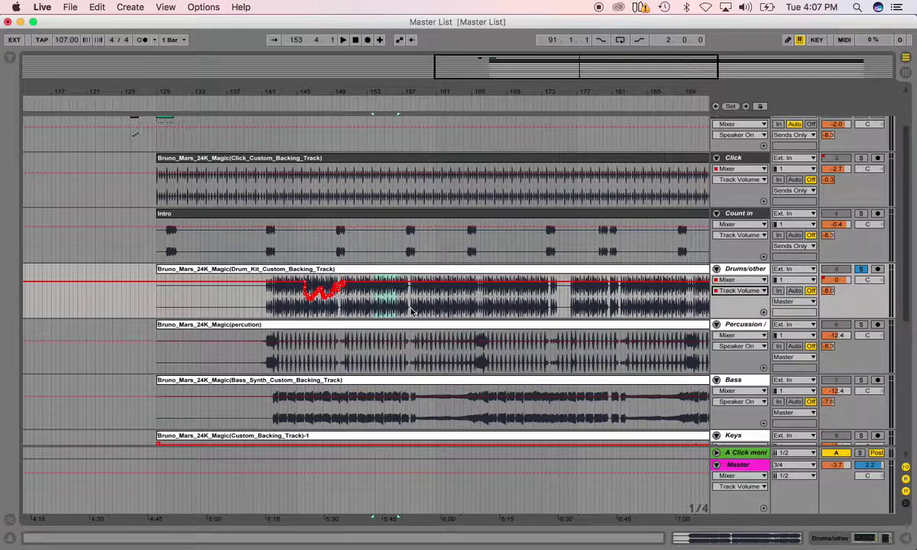
# Display the Mixer's Speaker On automation on Drums/other, and return the track's automation view to Track Volume.
pyautogui.click(738, 291)
pyautogui.click(733, 300)
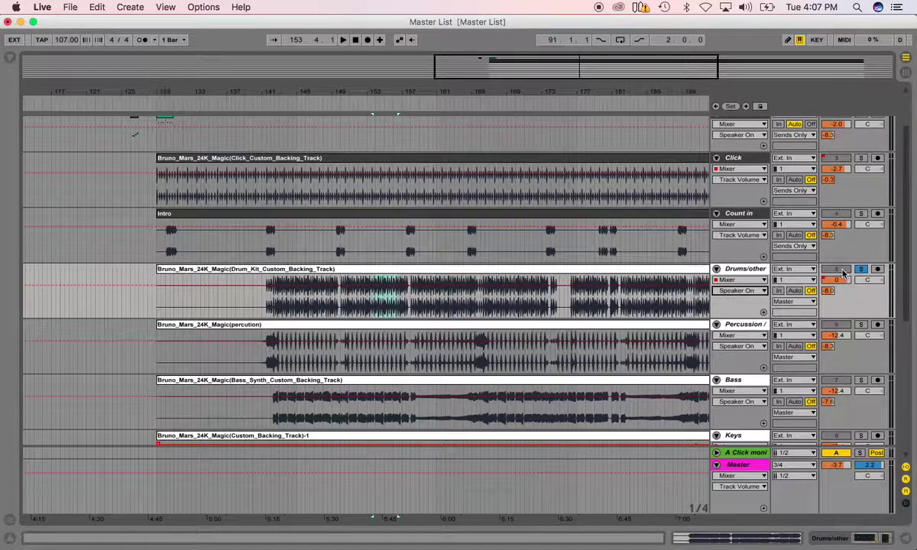
pyautogui.click(728, 309)
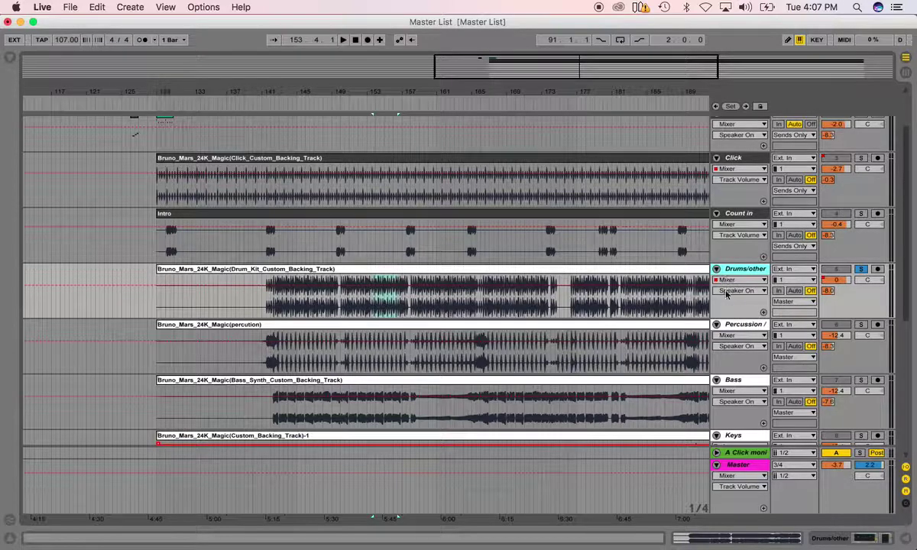
pyautogui.click(727, 295)
pyautogui.click(726, 319)
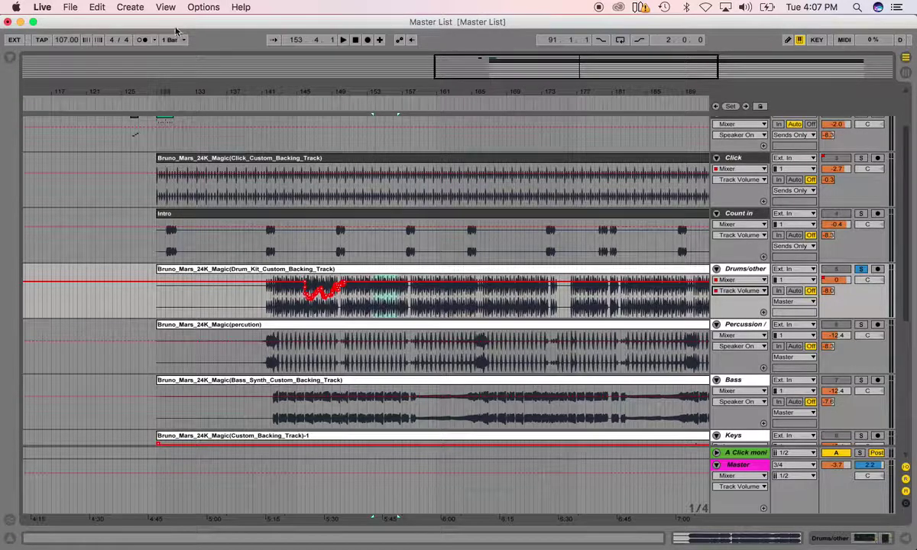
# Look through the save and export commands available for the Live Set.
pyautogui.click(67, 9)
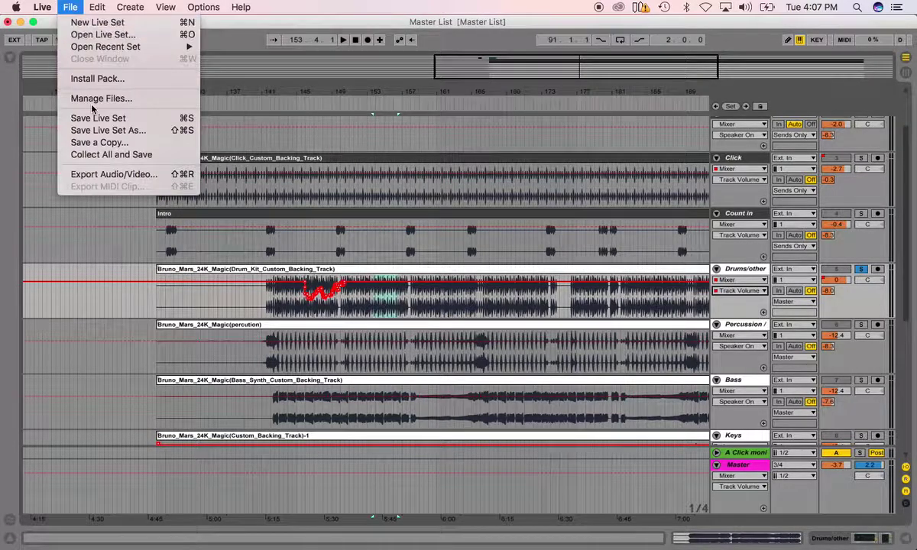